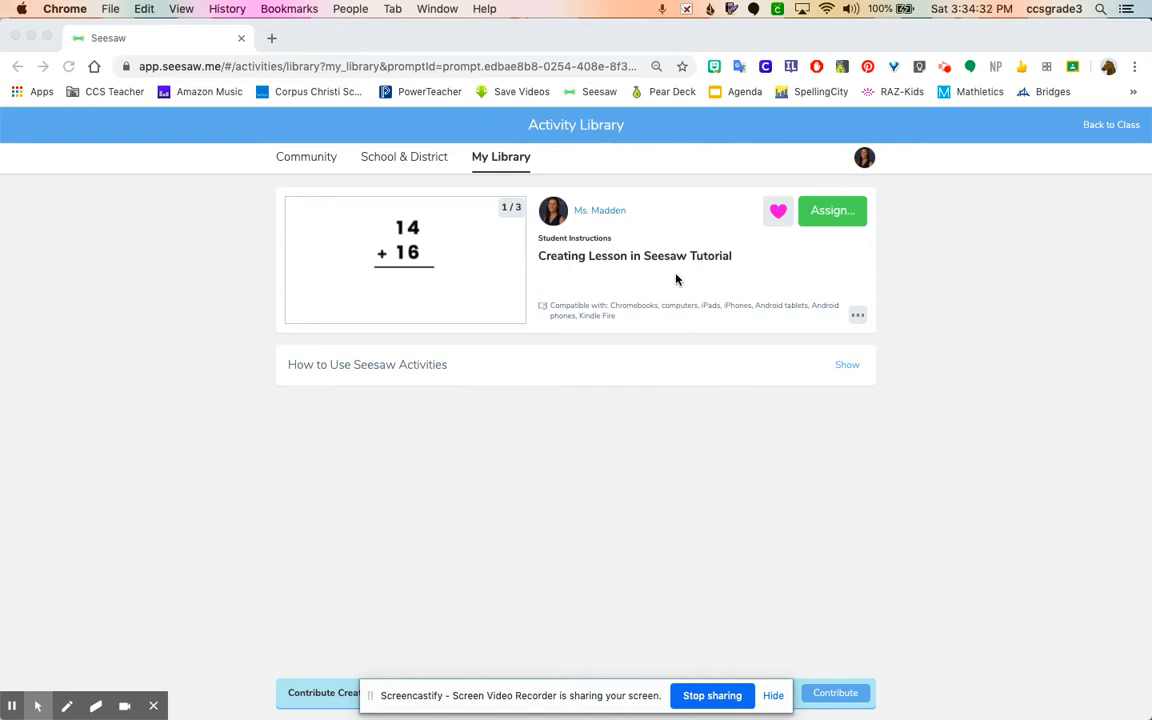
- Open the "Creating Lesson in Seesaw Tutorial" activity for editing and open its attached example
click(855, 312)
click(859, 316)
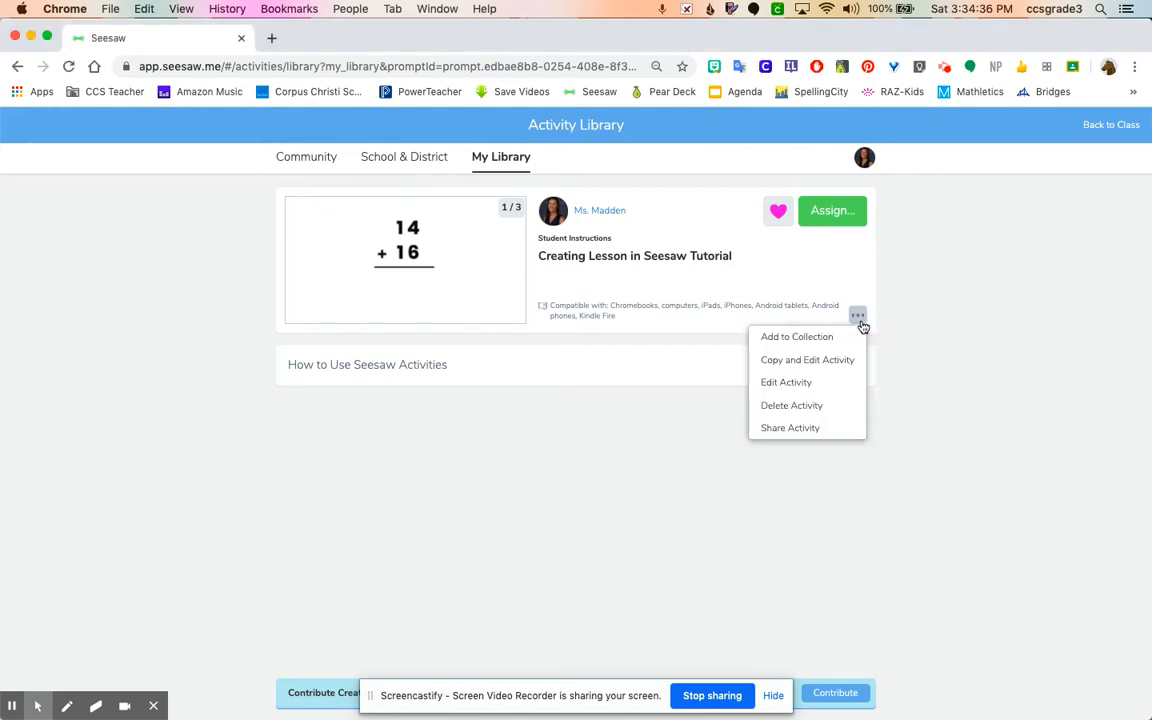
click(818, 384)
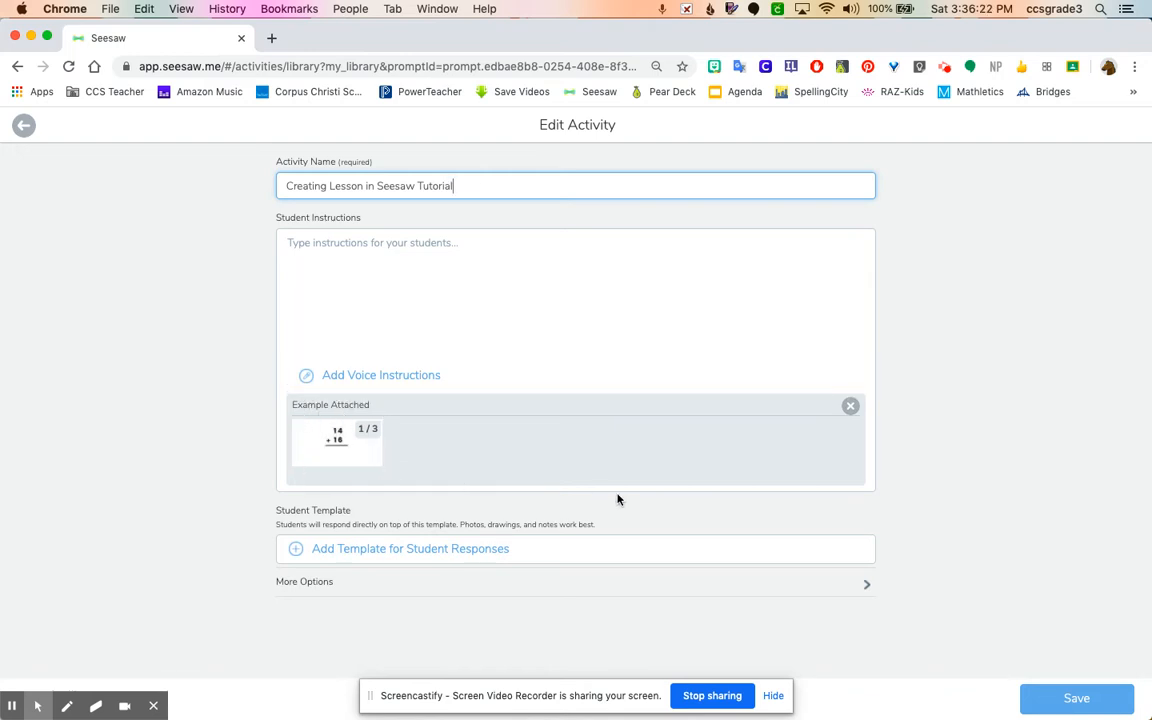
click(346, 455)
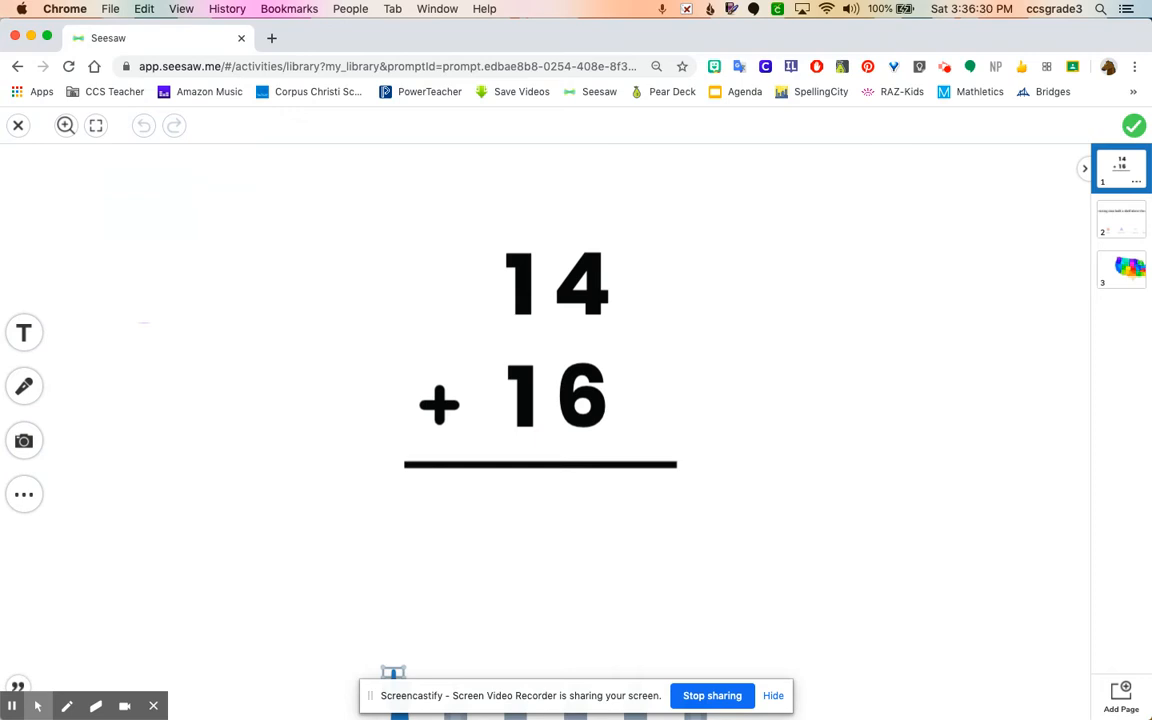
- Look through pages 2 and 3 of the example, return to page 1 and hide the screen-sharing notice
click(1140, 222)
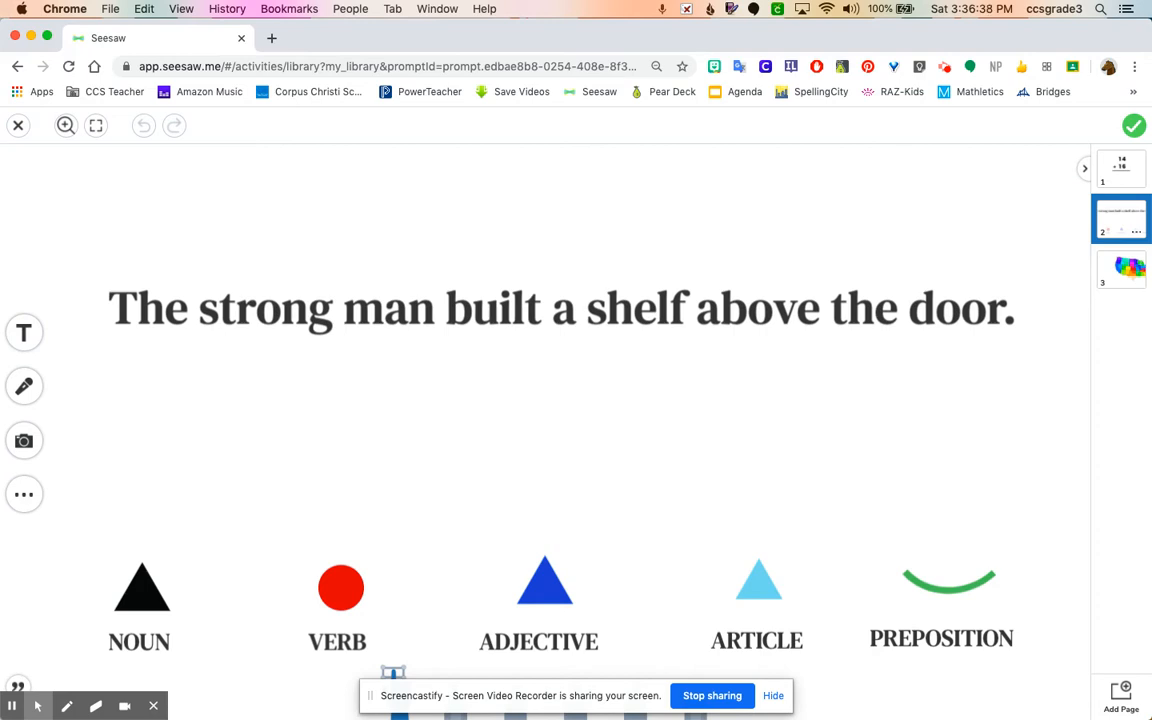
click(1130, 277)
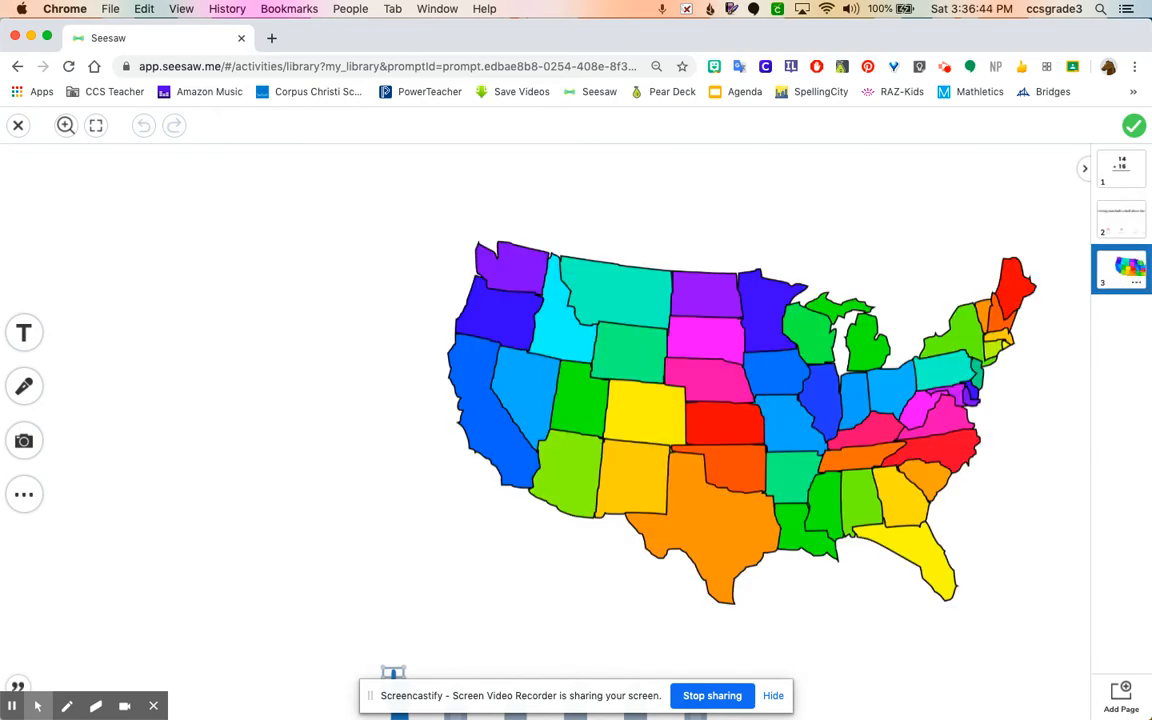
click(1127, 176)
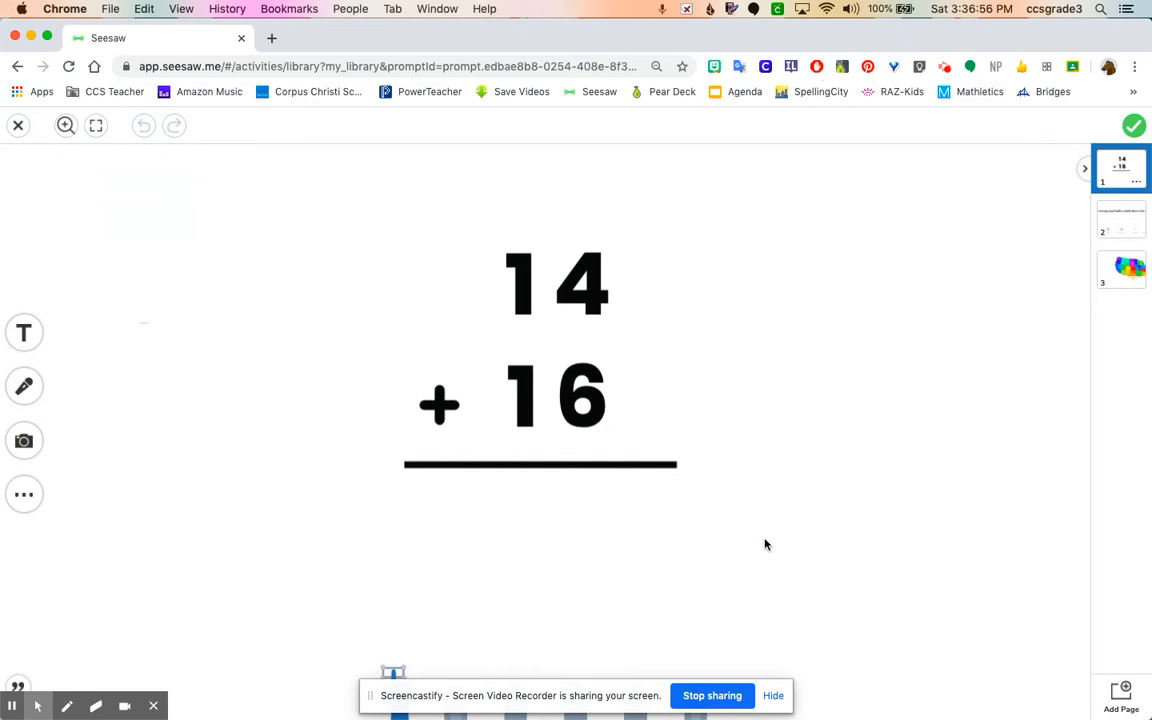
click(775, 697)
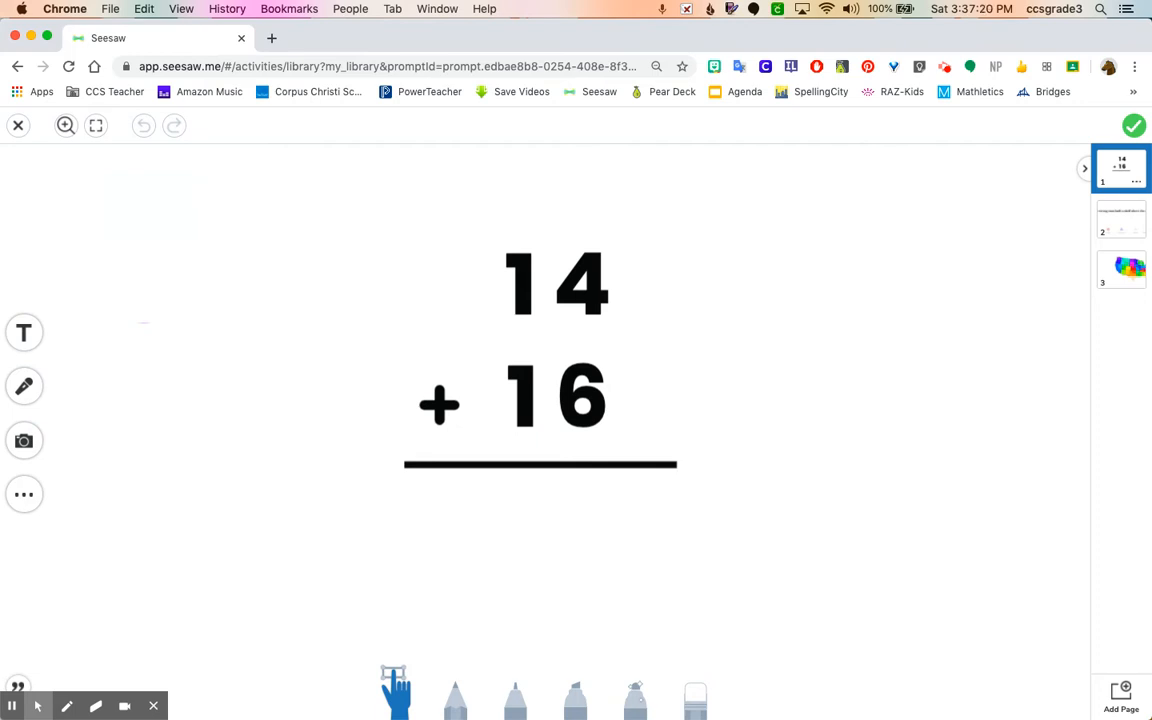
- Start a voice recording on page 1 and use the pointer tool to indicate the 14 + 16 problem
click(25, 493)
click(24, 385)
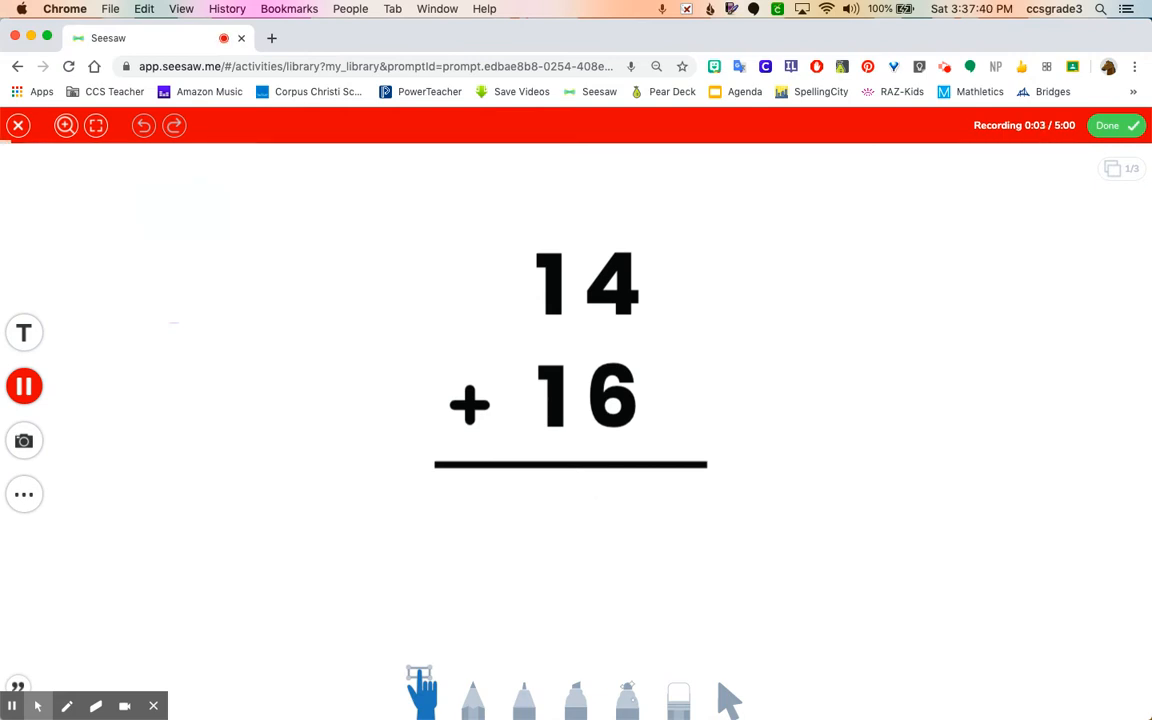
click(728, 694)
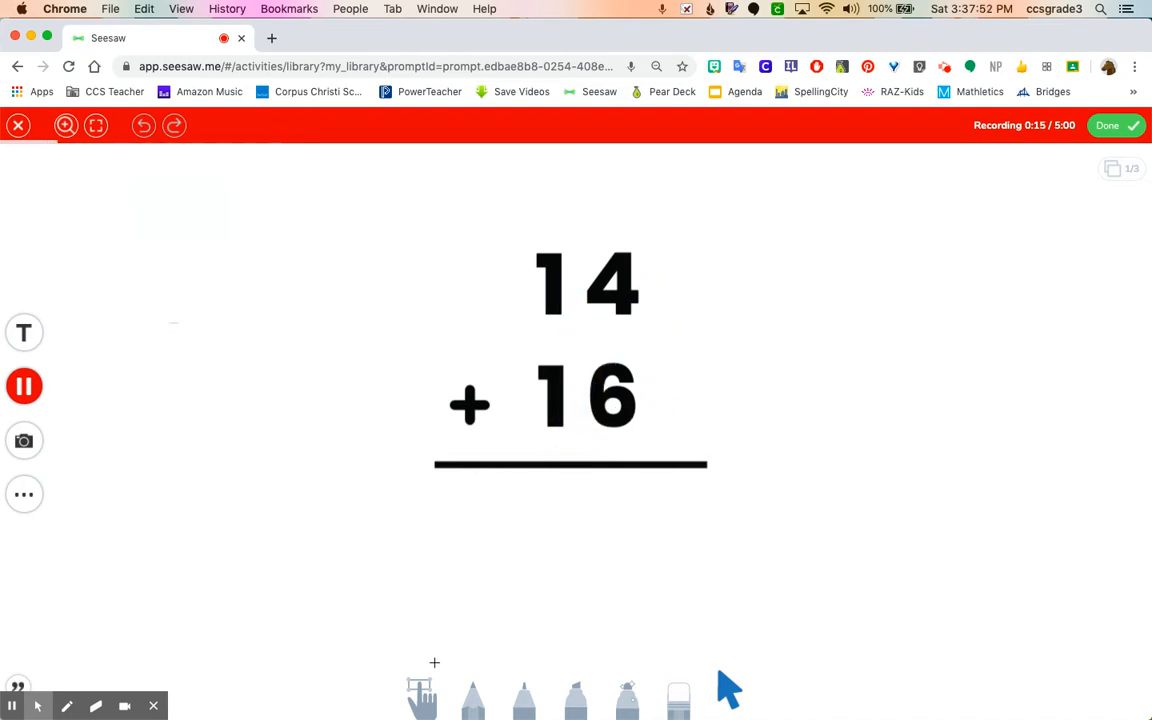
- Delete the white cover shapes hiding the four blue and six green counters beside the addition problem
click(421, 690)
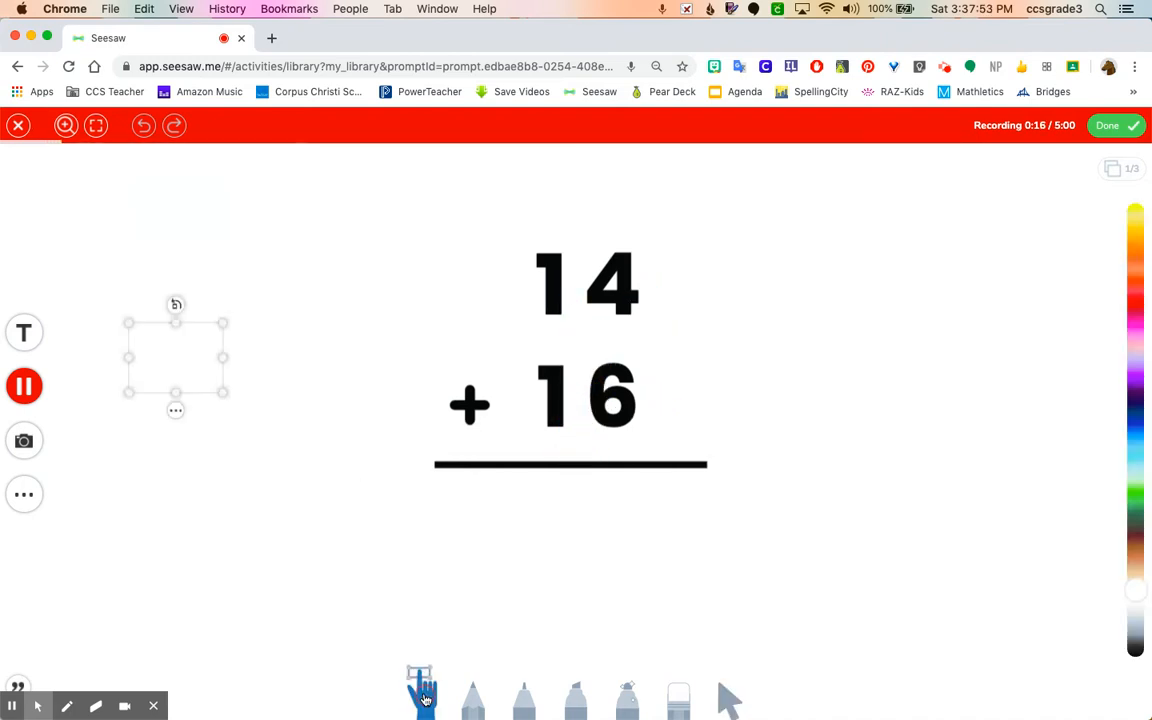
click(174, 631)
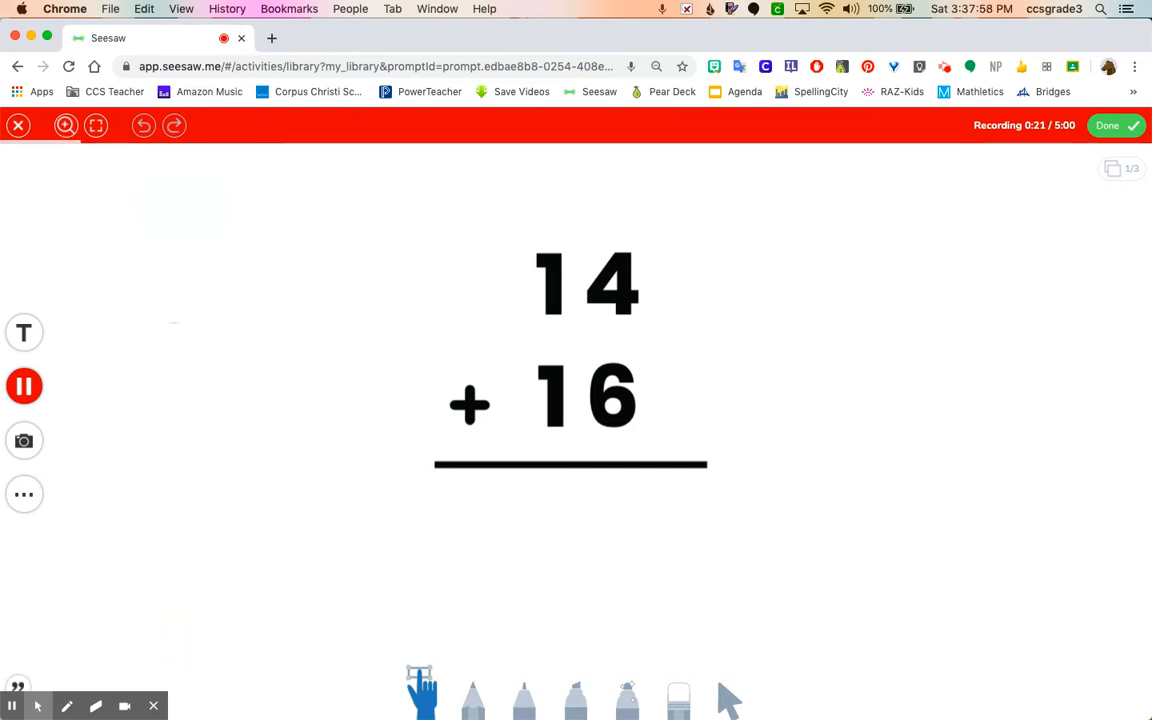
click(1021, 208)
key(BackSpace)
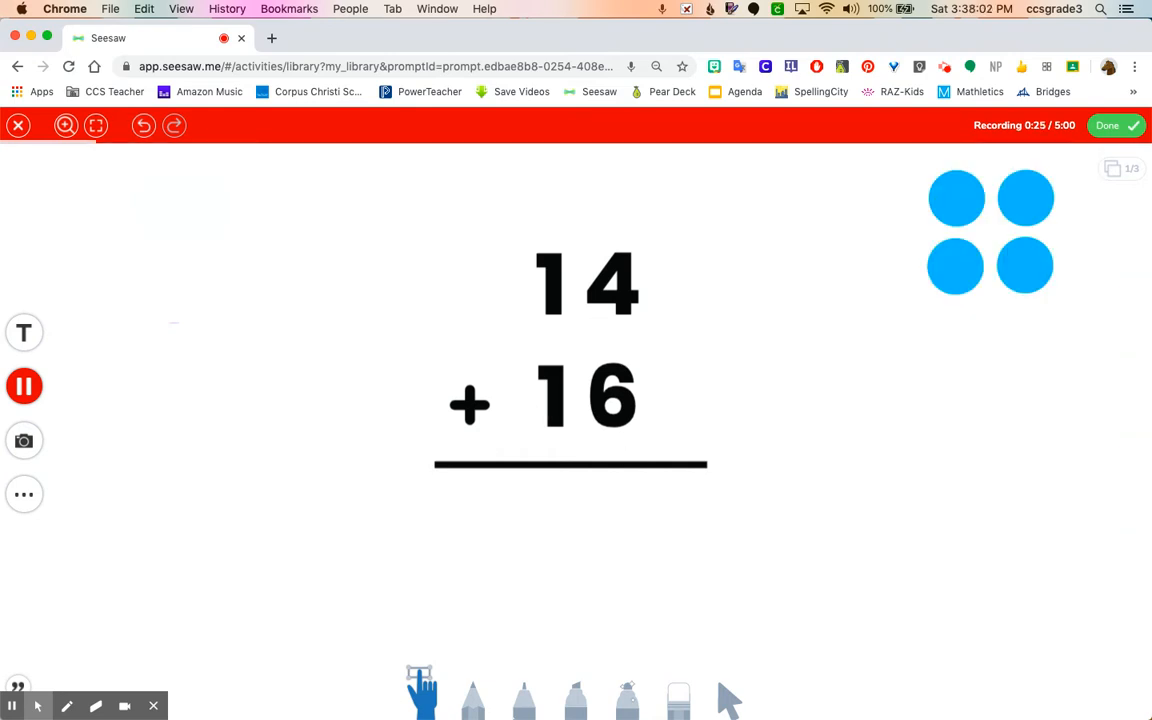
click(994, 388)
key(BackSpace)
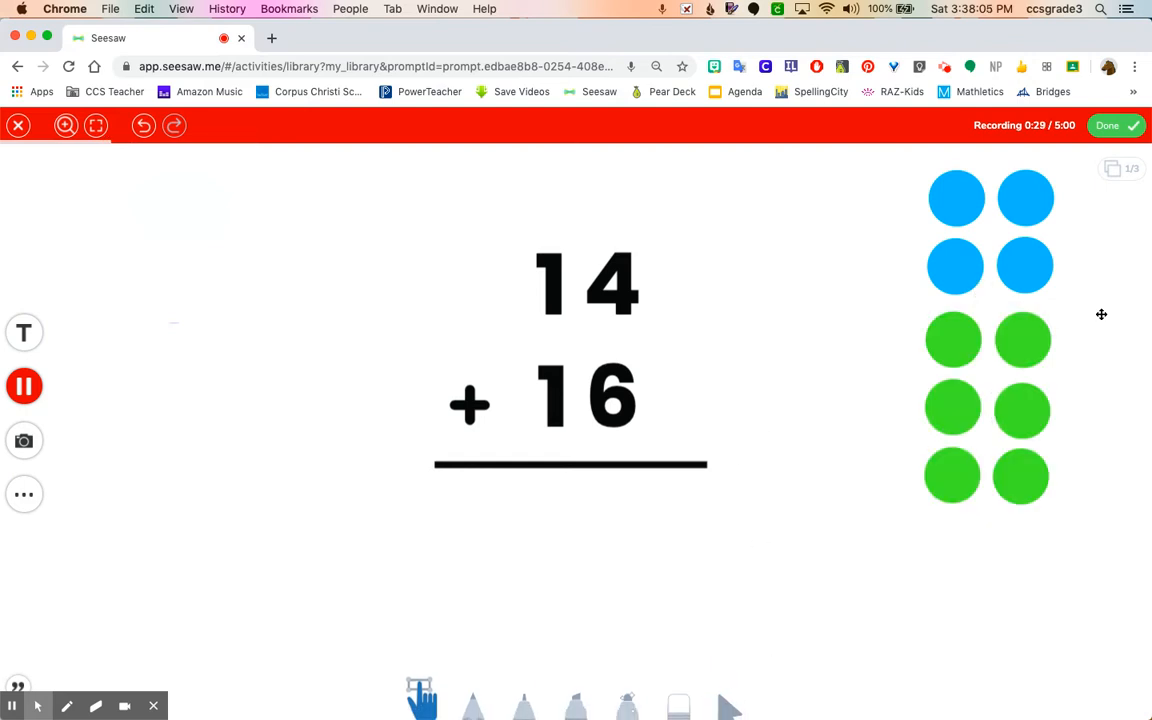
click(950, 402)
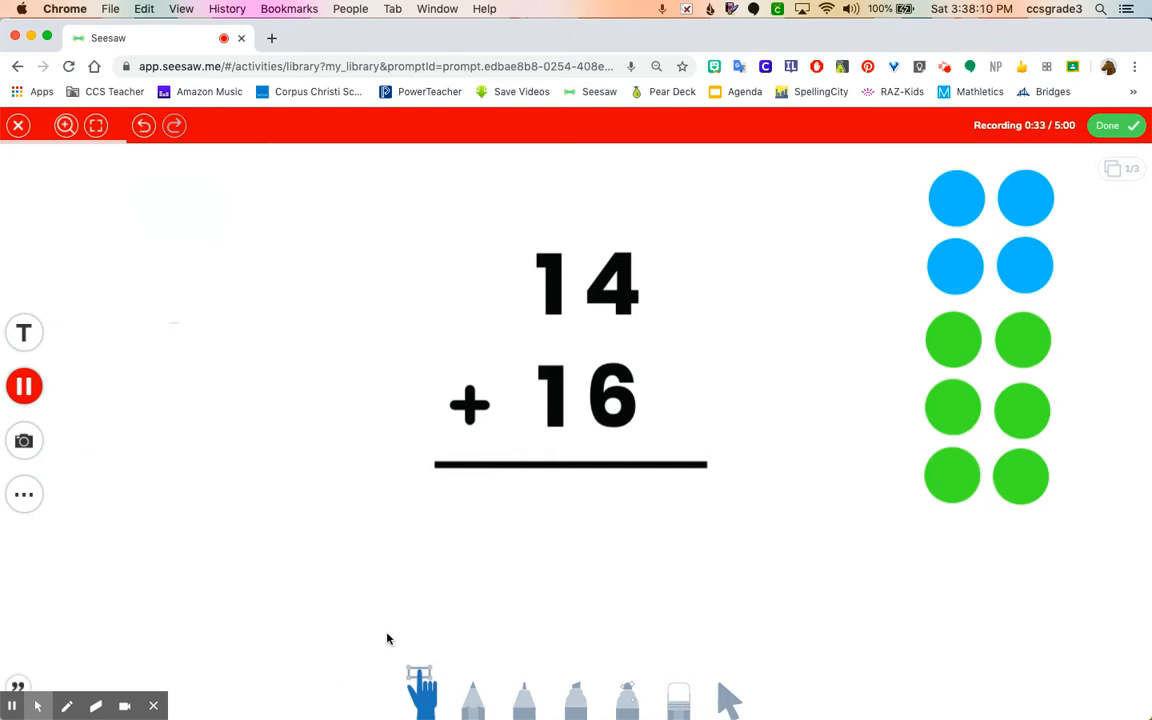
- Delete the covers over the answer's ones digit and the carried 1, and point out the tens column with the pointer tool
click(643, 545)
key(BackSpace)
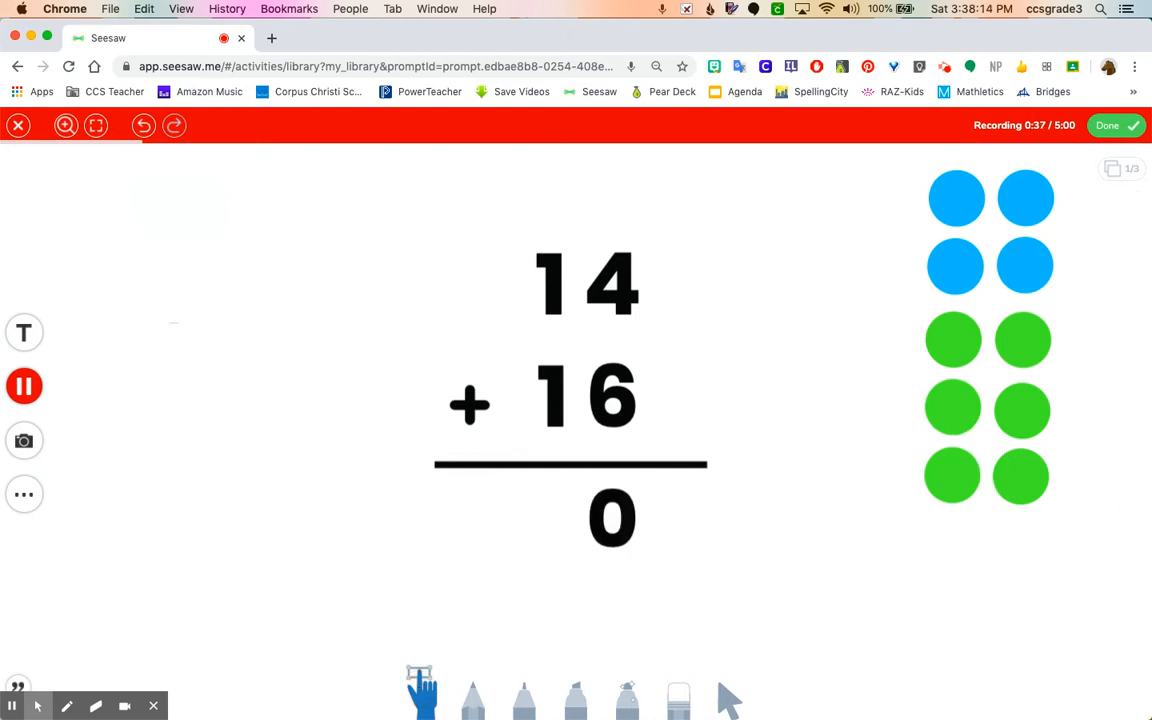
click(546, 190)
key(BackSpace)
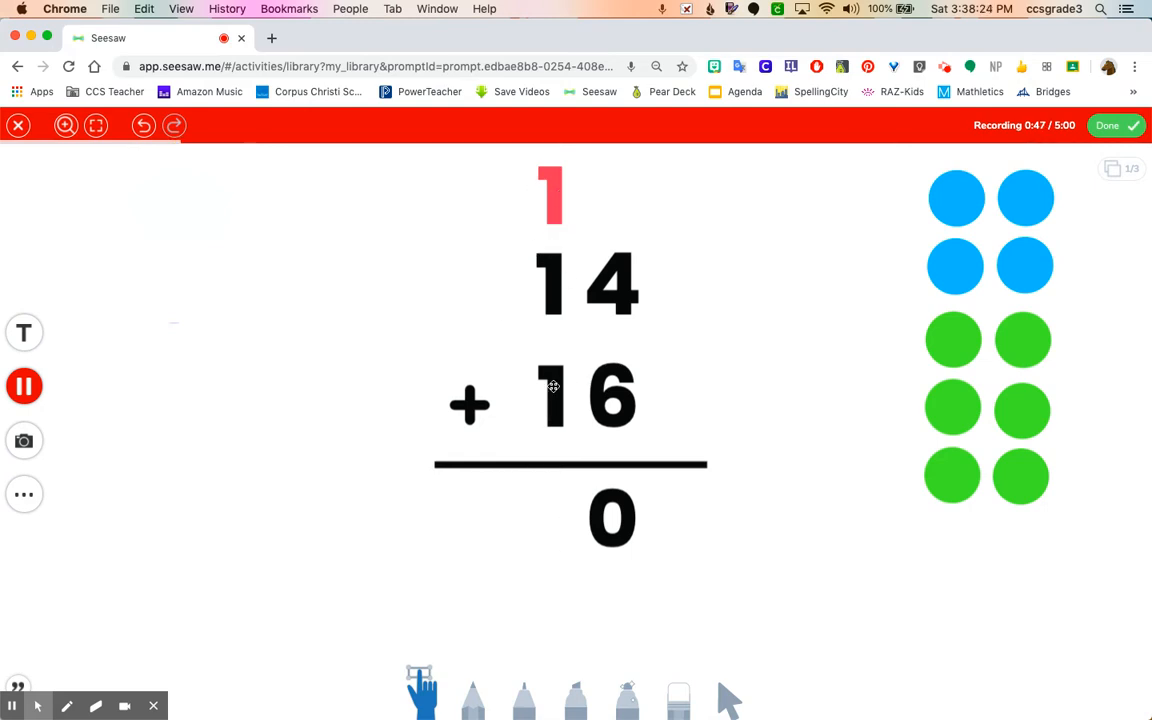
click(731, 697)
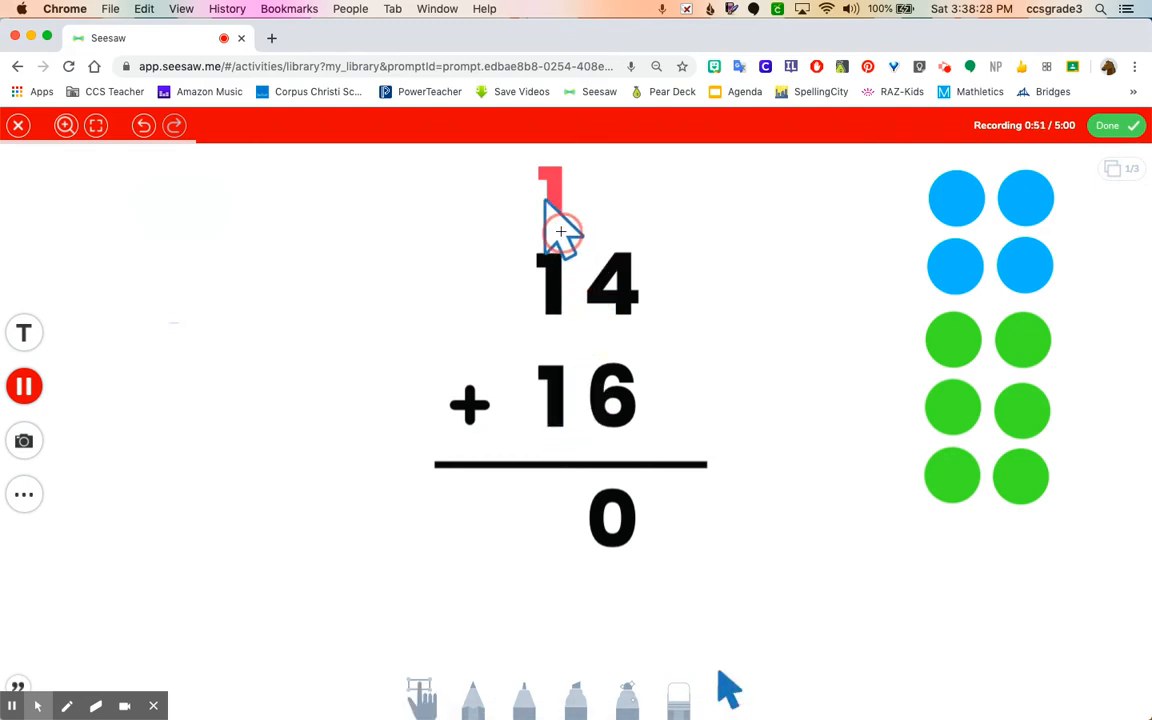
- Uncover the single blue, green and purple counters that represent the tens column
click(420, 697)
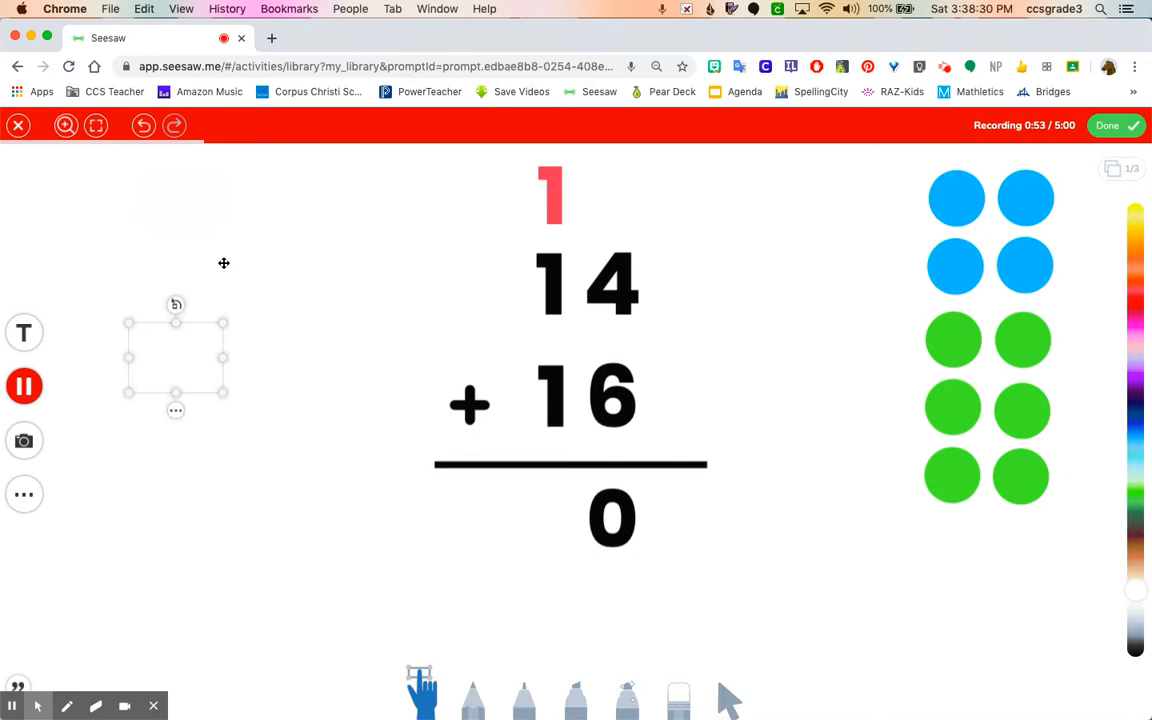
drag(160, 320, 176, 220)
drag(174, 318, 175, 350)
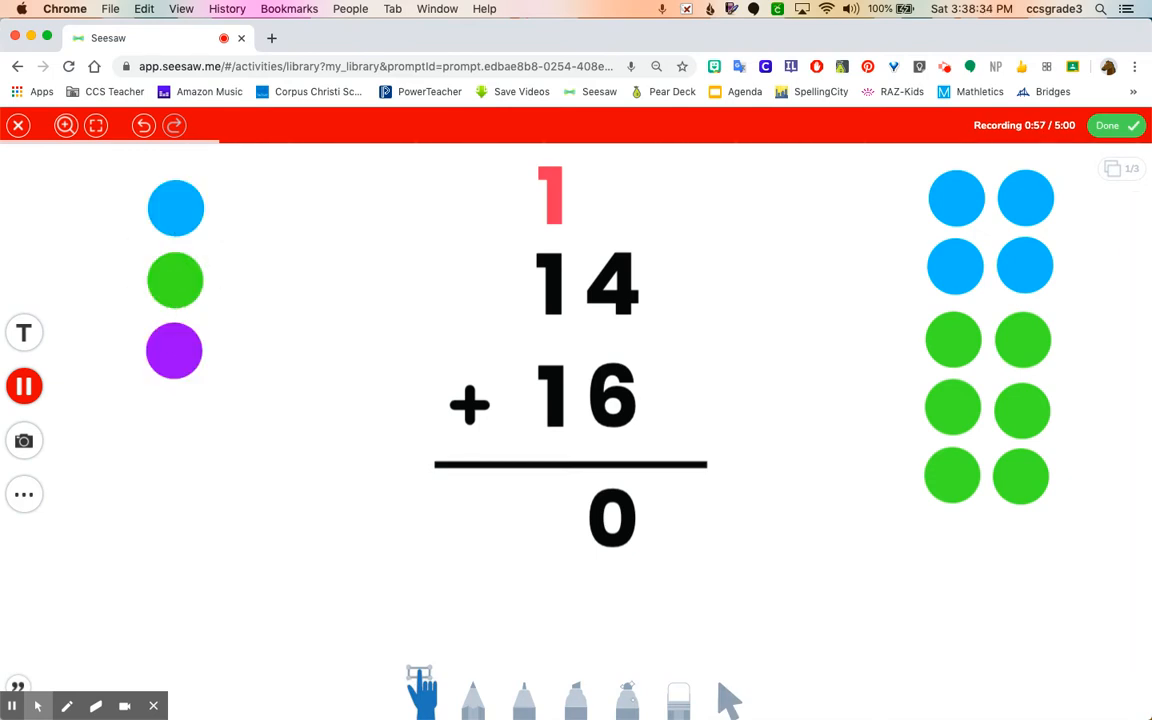
- Delete the cover over the answer's tens digit, indicate the answer with the pointer tool and finish the voice recording
click(532, 522)
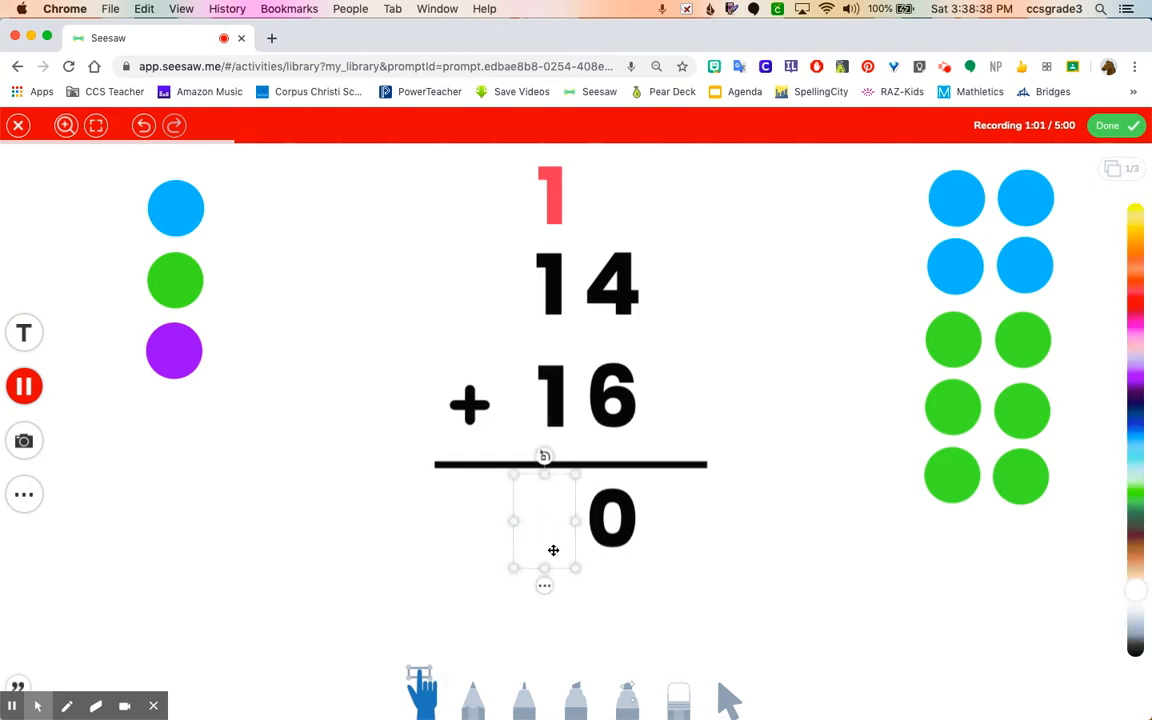
key(BackSpace)
click(728, 700)
click(550, 590)
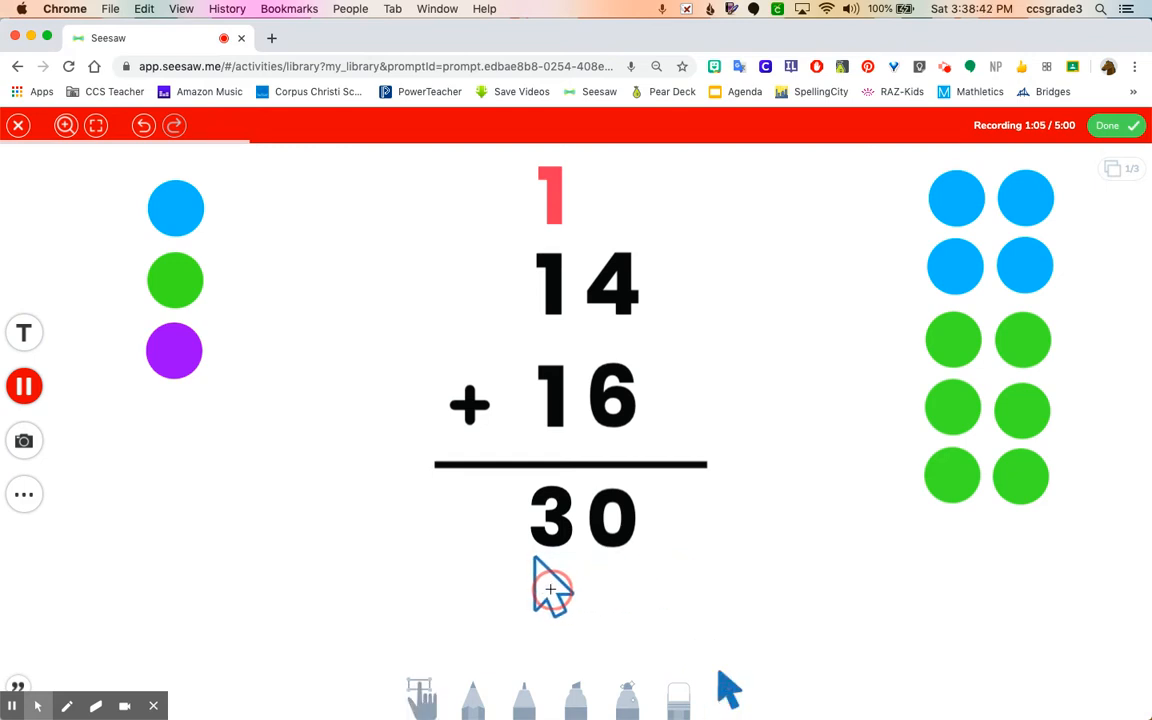
click(1112, 126)
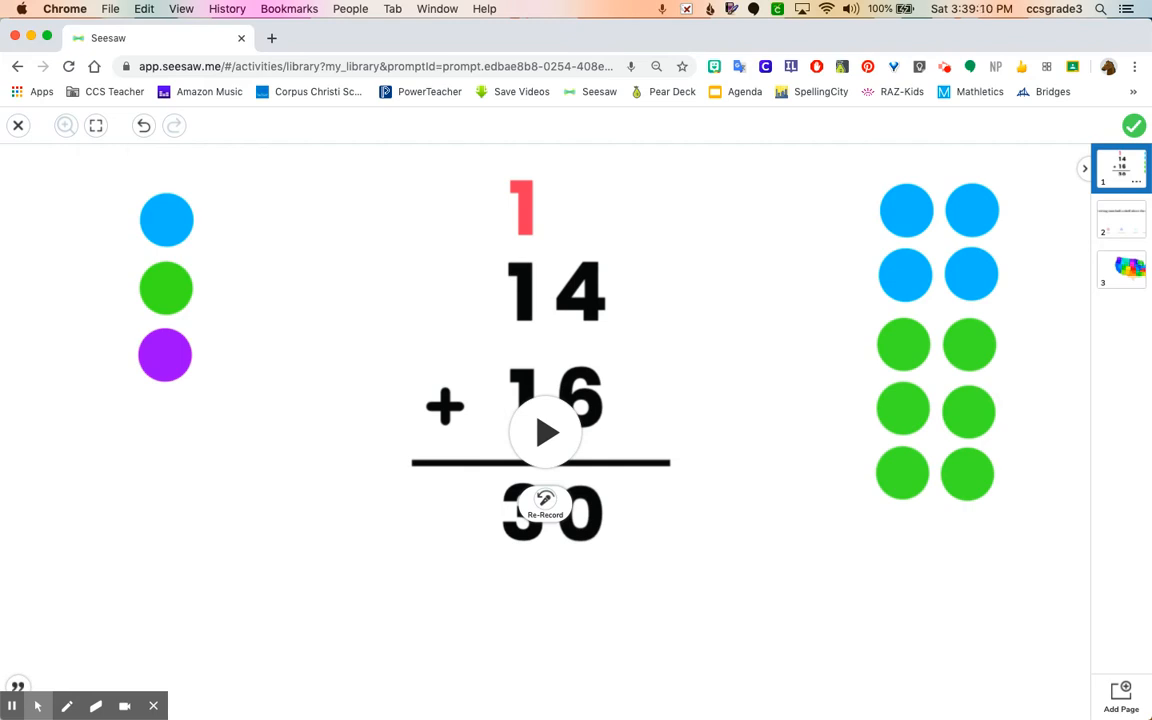
- Reopen page 1 for re-recording and erase the stray blue dot next to the 0 in the answer
click(545, 500)
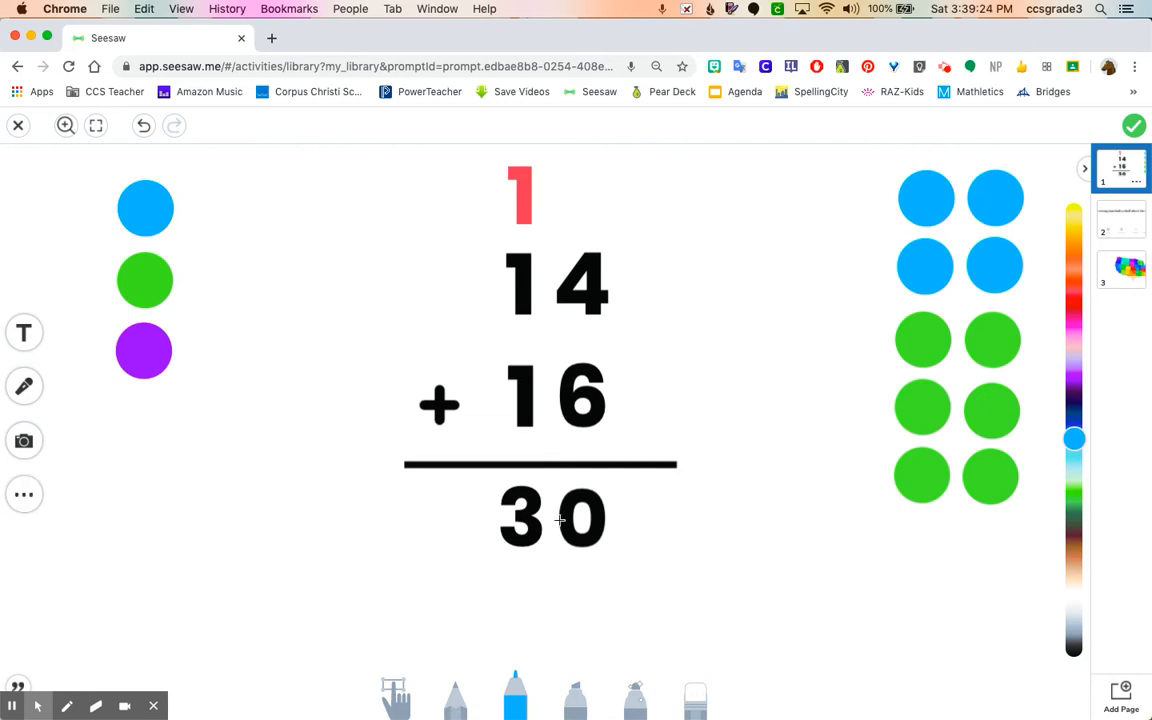
click(393, 693)
click(586, 517)
click(522, 607)
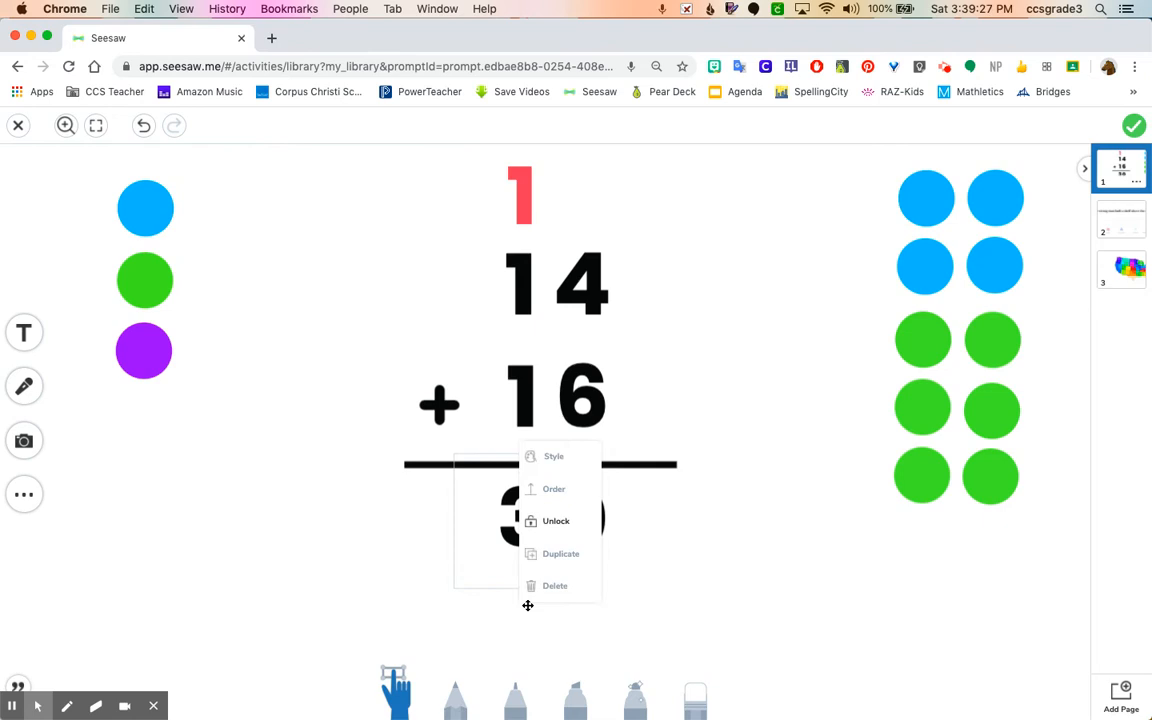
click(547, 532)
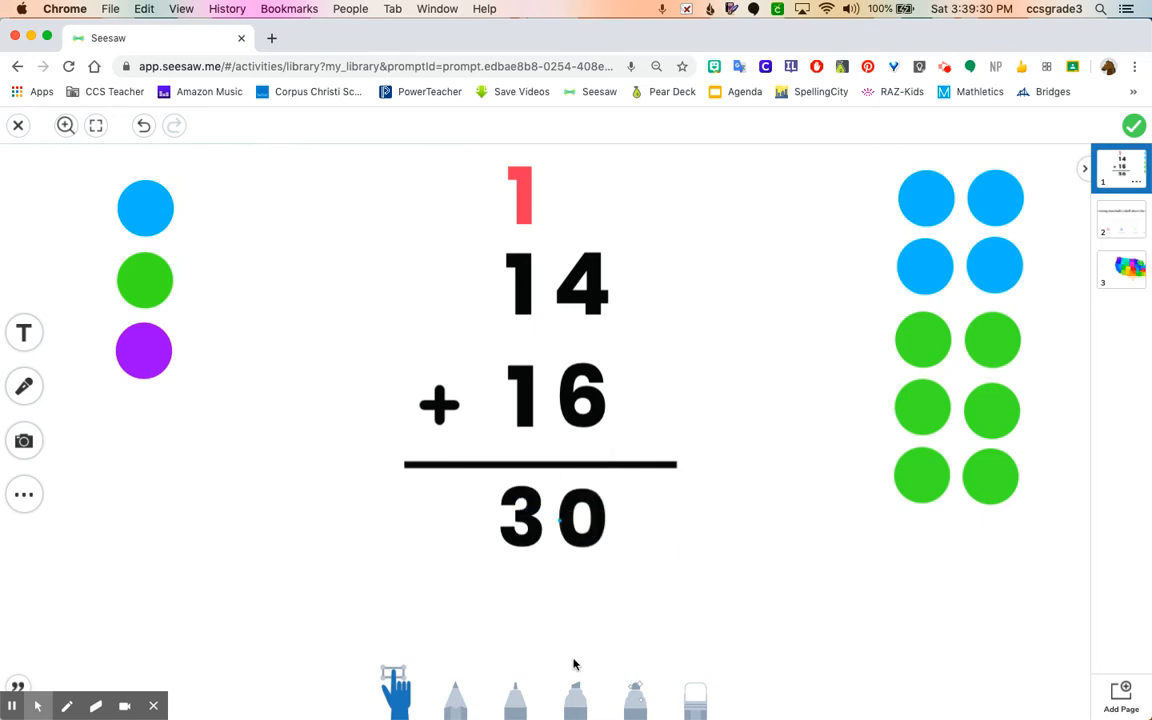
click(697, 695)
click(560, 521)
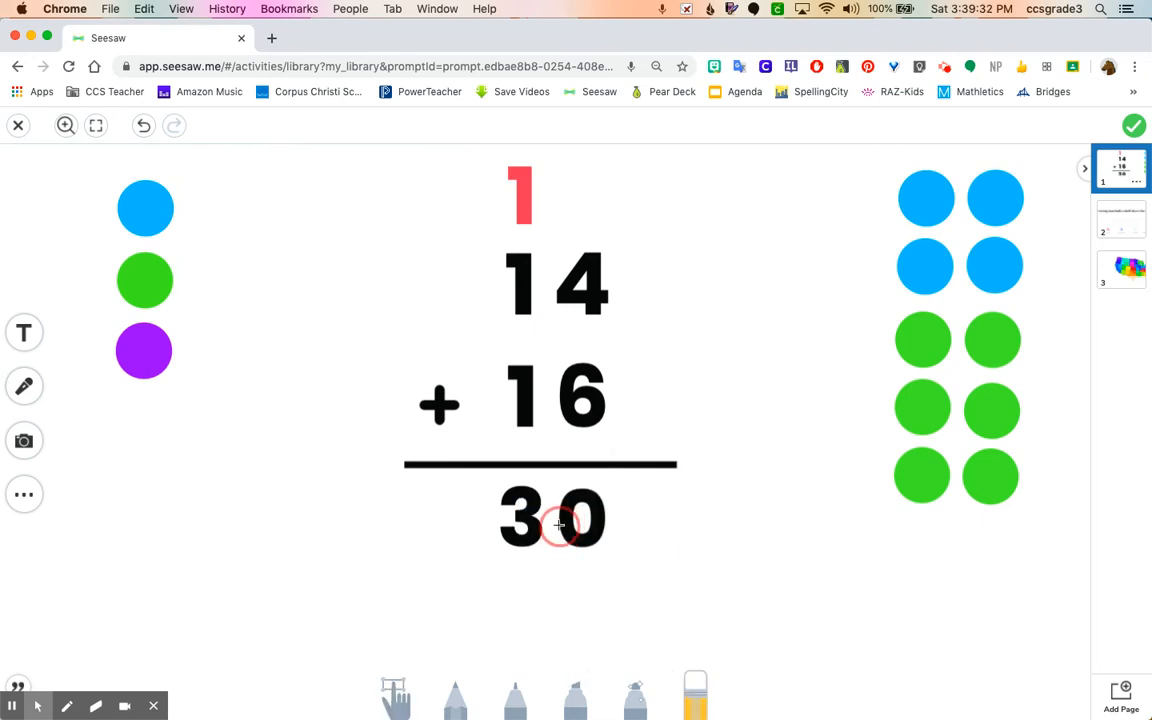
- Add a rounded square shape, move it over the four blue counters and widen it to cover them all
click(18, 500)
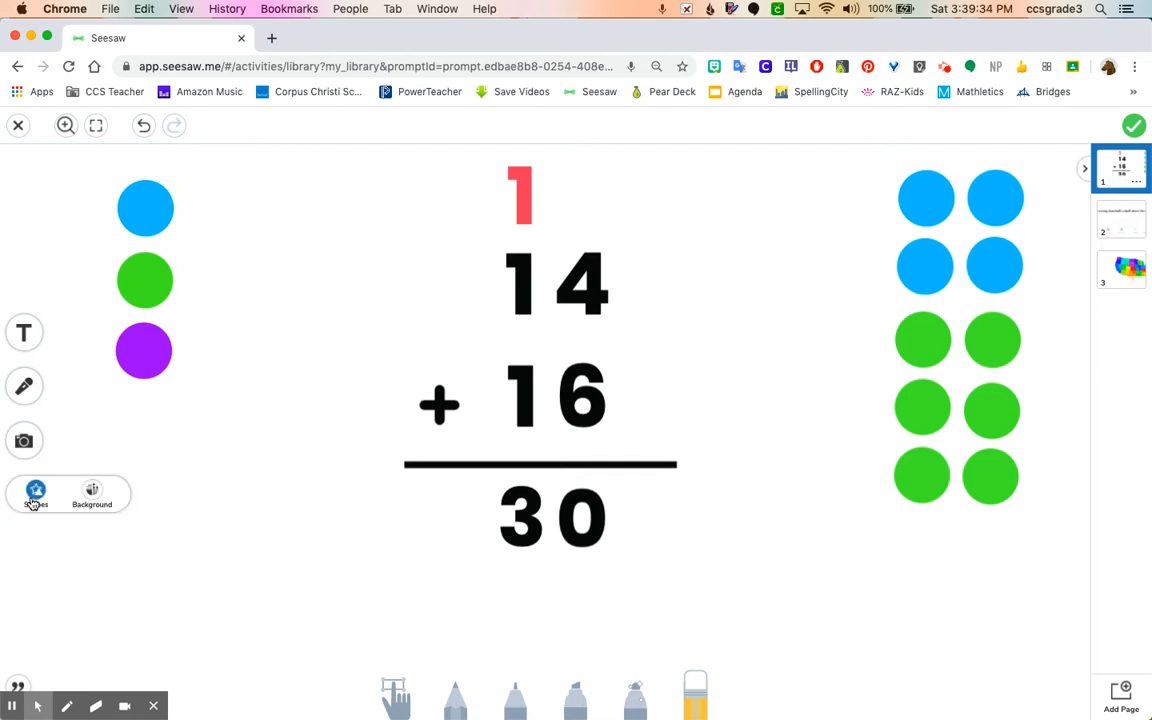
click(34, 494)
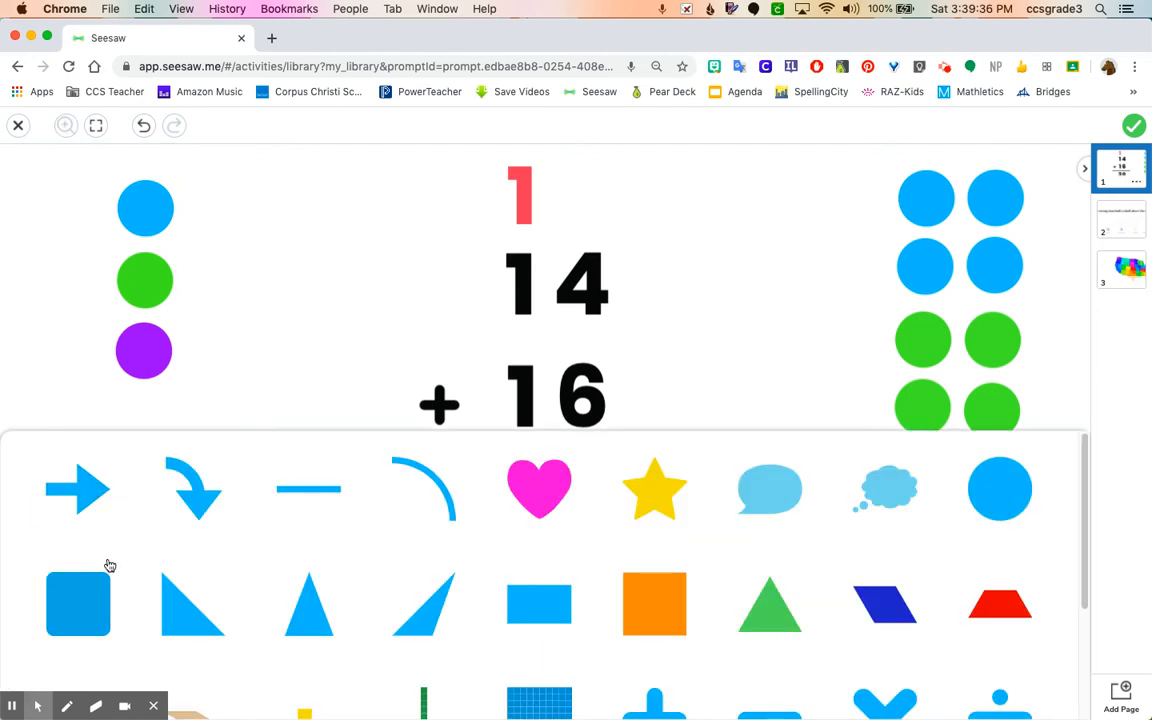
click(76, 555)
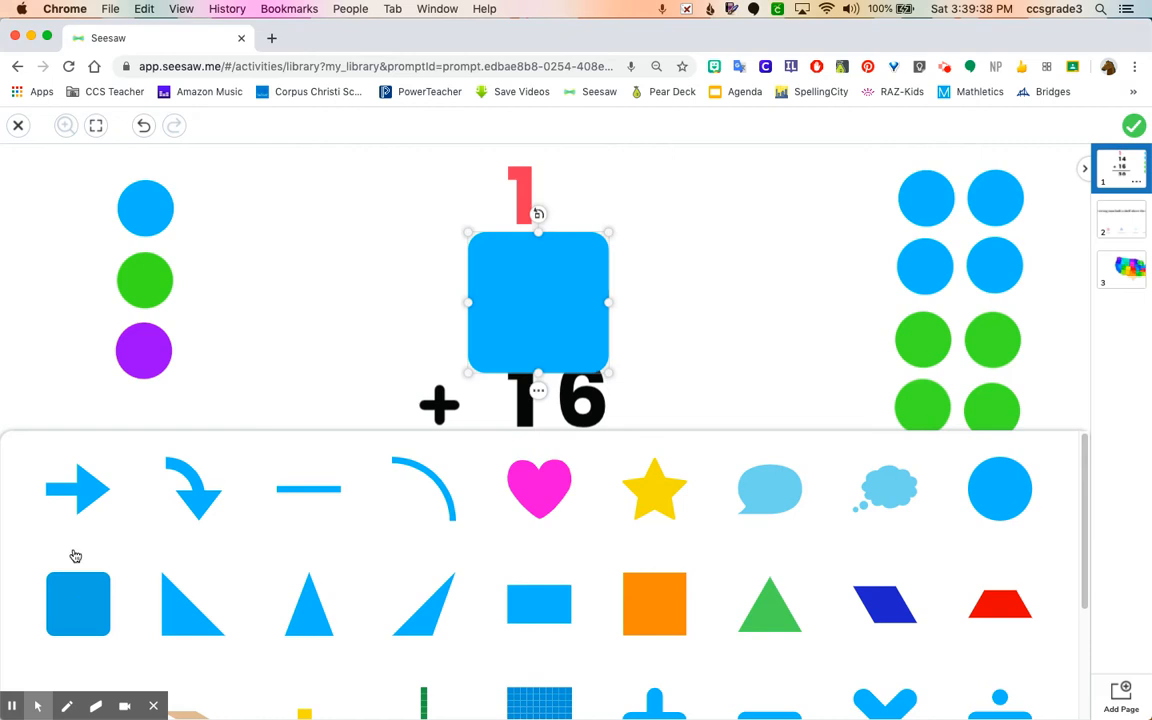
drag(525, 272, 897, 218)
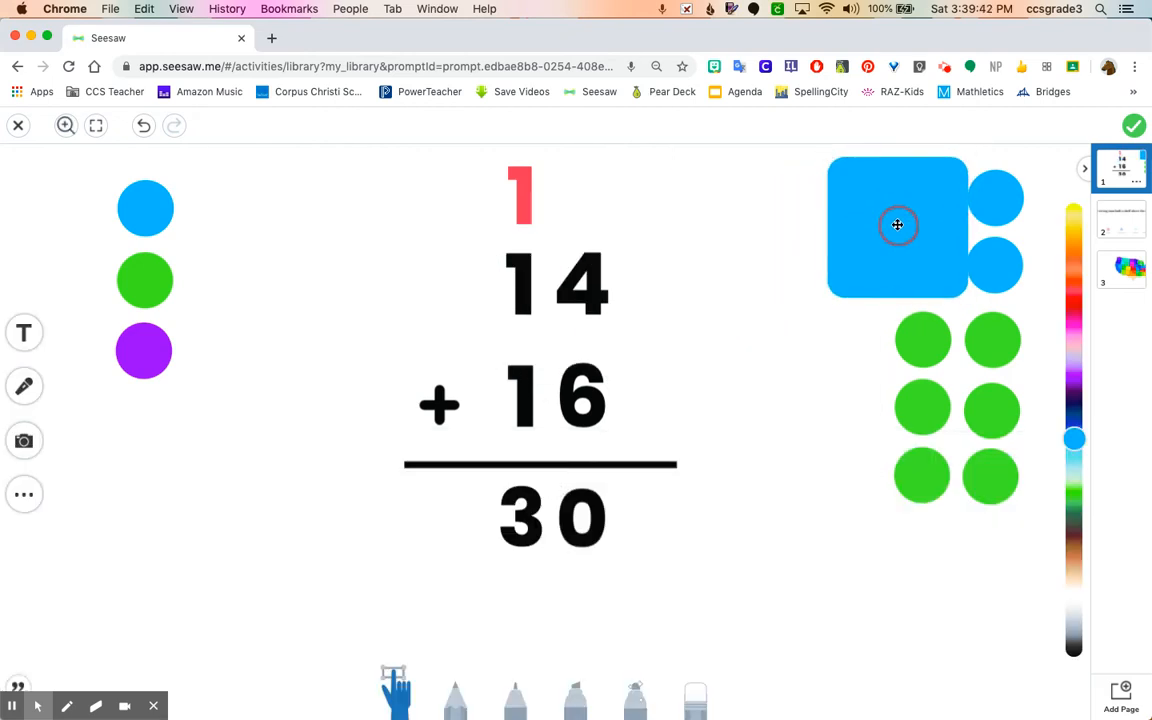
mouse_move(967, 228)
mouse_down()
mouse_move(1061, 229)
mouse_move(976, 235)
mouse_up()
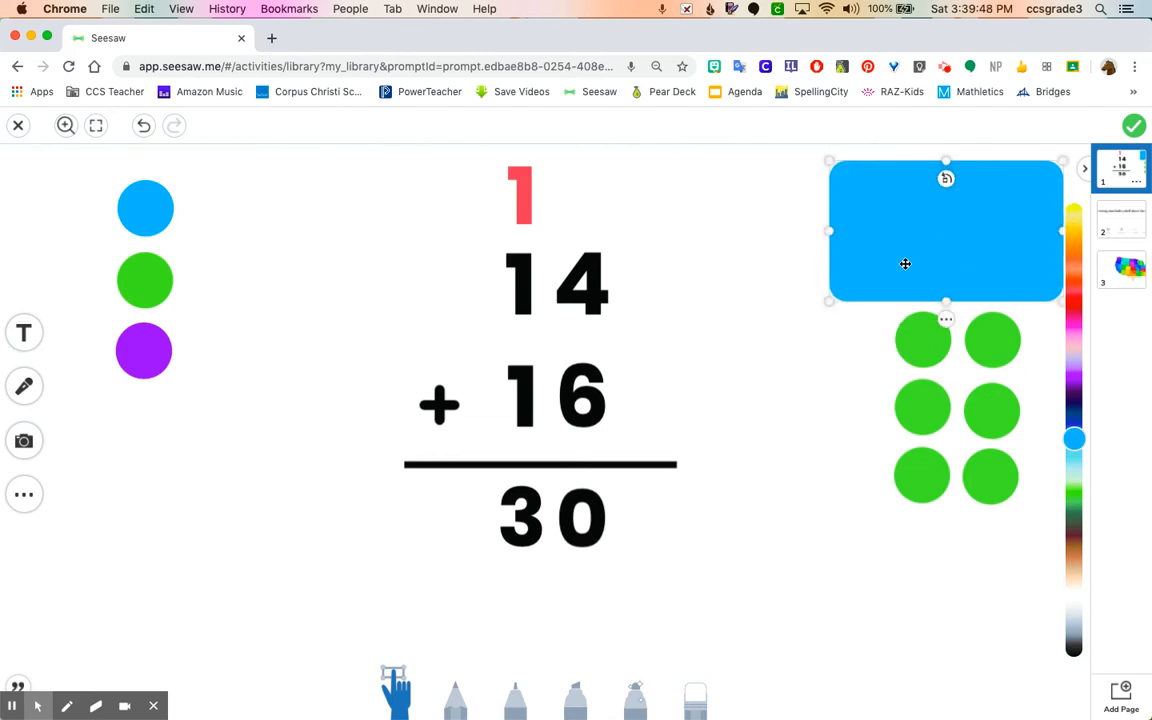
- Duplicate the cover shape, place the copy over the green counters and lengthen it to hide all six
key(super+c)
key(super+v)
drag(689, 411, 967, 368)
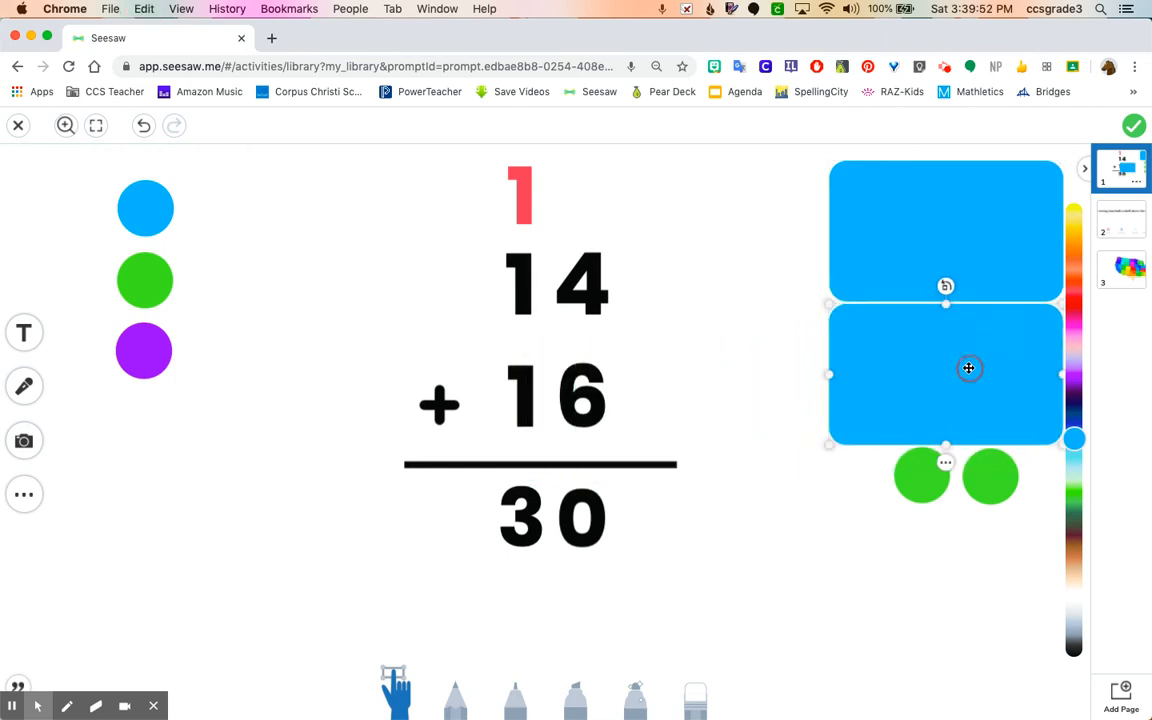
drag(946, 455, 951, 524)
- Recolour both cover shapes white so they blend into the page background, and deselect them
click(939, 225)
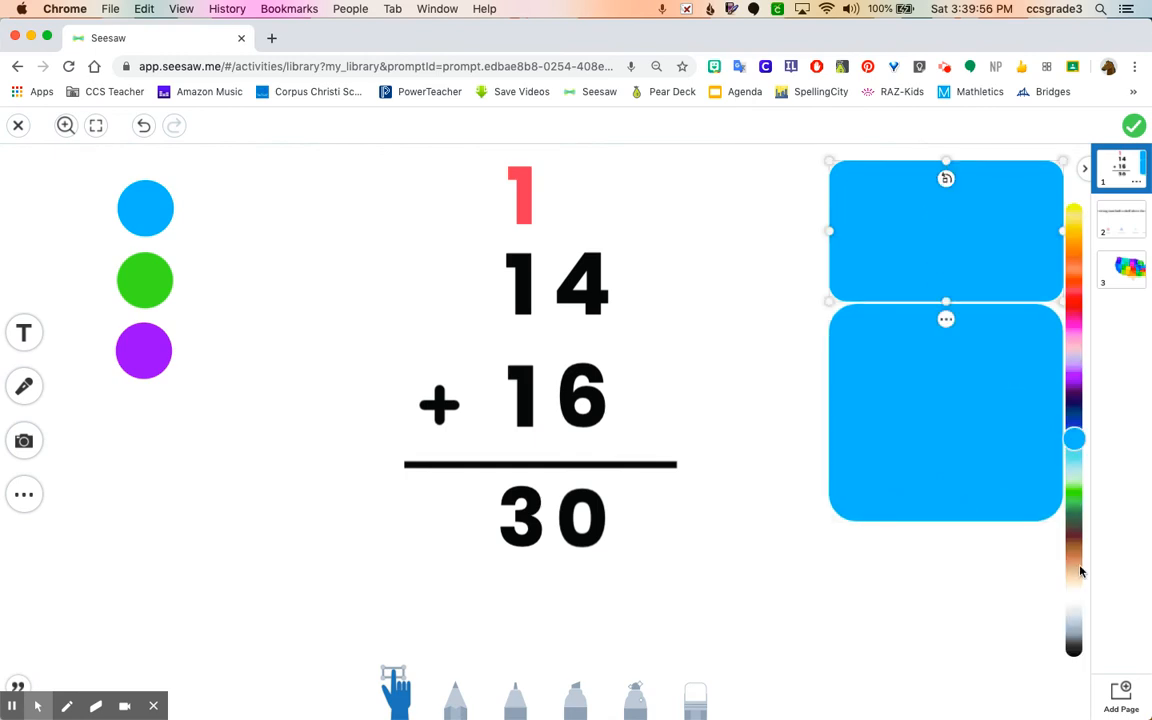
click(1075, 599)
click(982, 449)
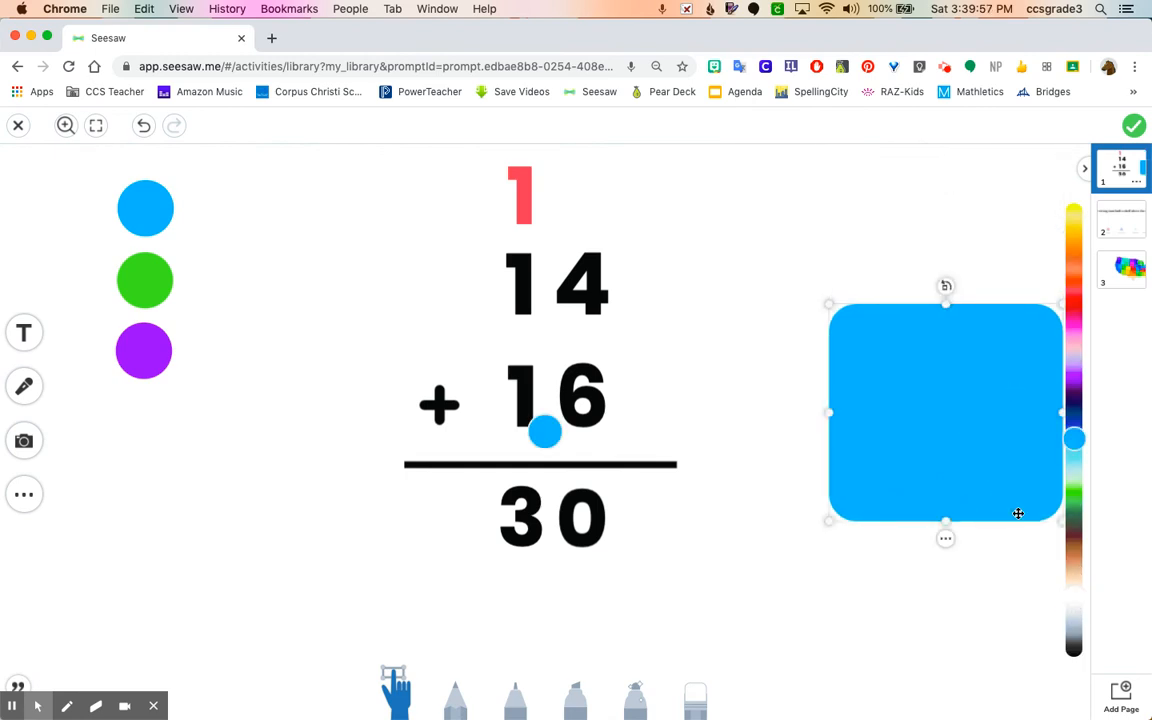
click(1075, 595)
click(951, 632)
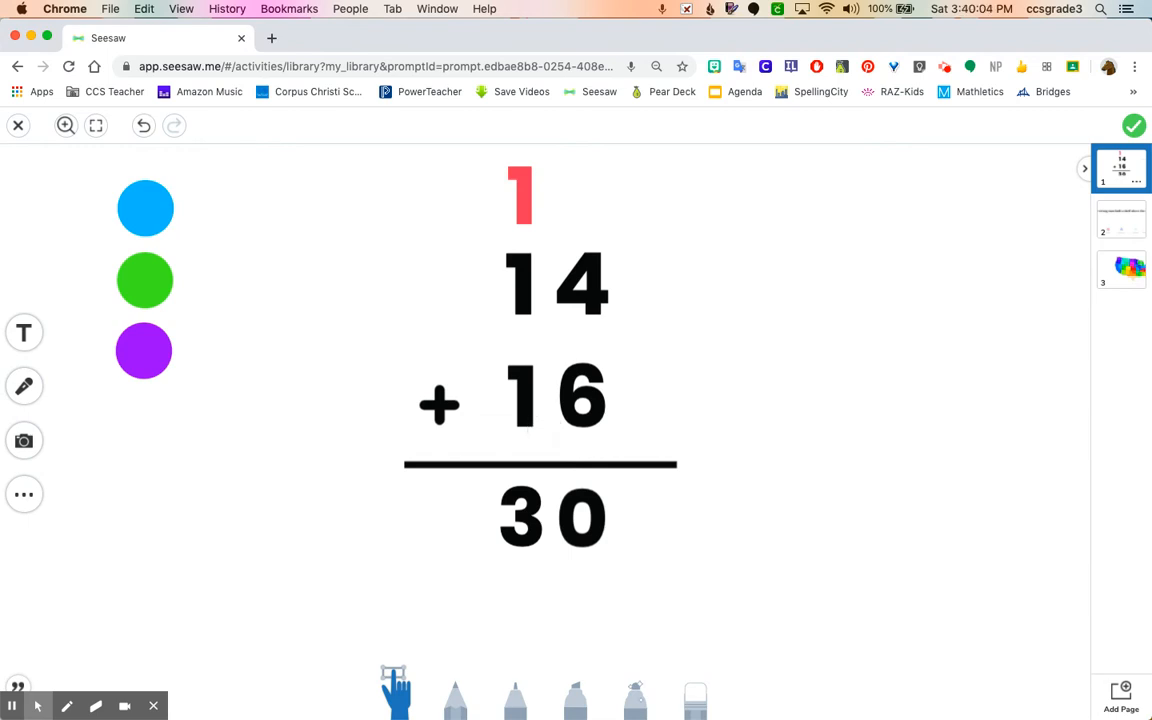
- Delete the white cover over the blue counters, and the one over the green counters, to reveal them all
click(956, 208)
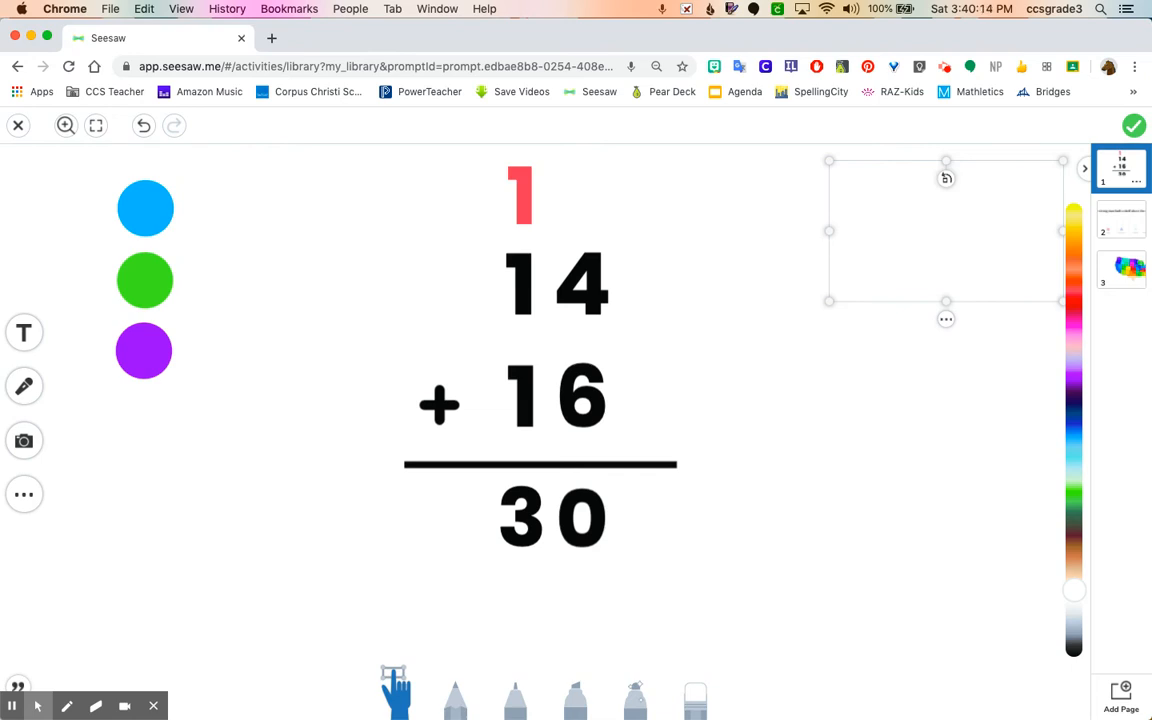
key(Delete)
click(885, 388)
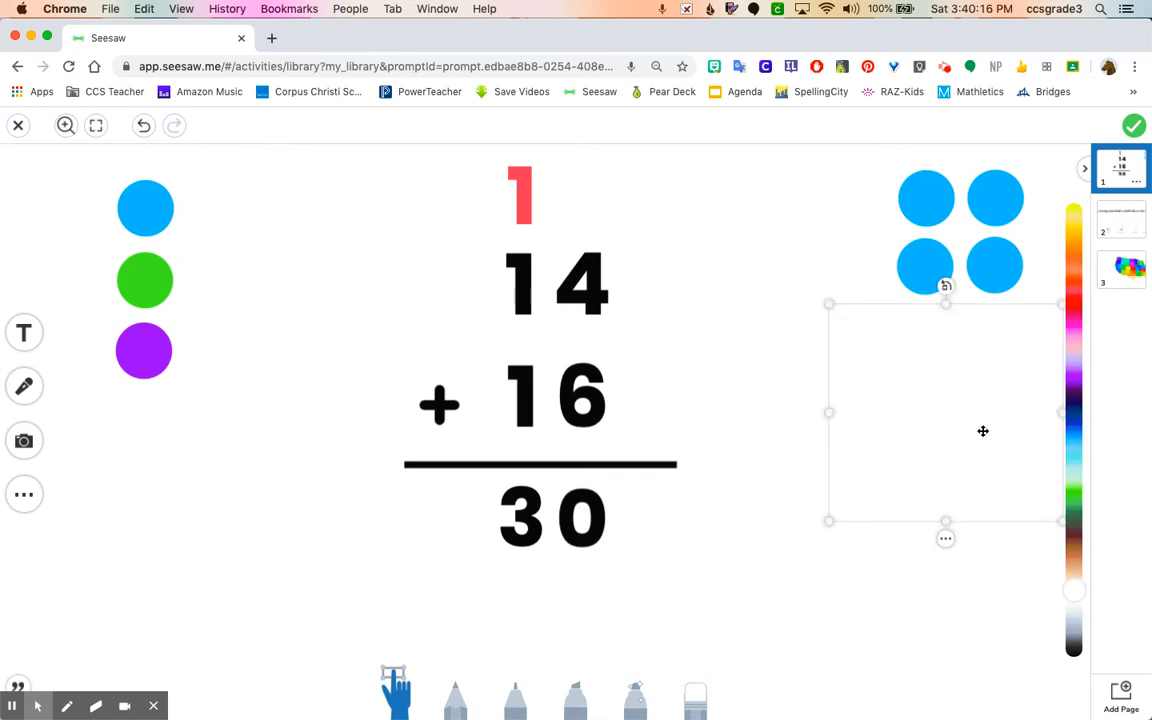
key(Delete)
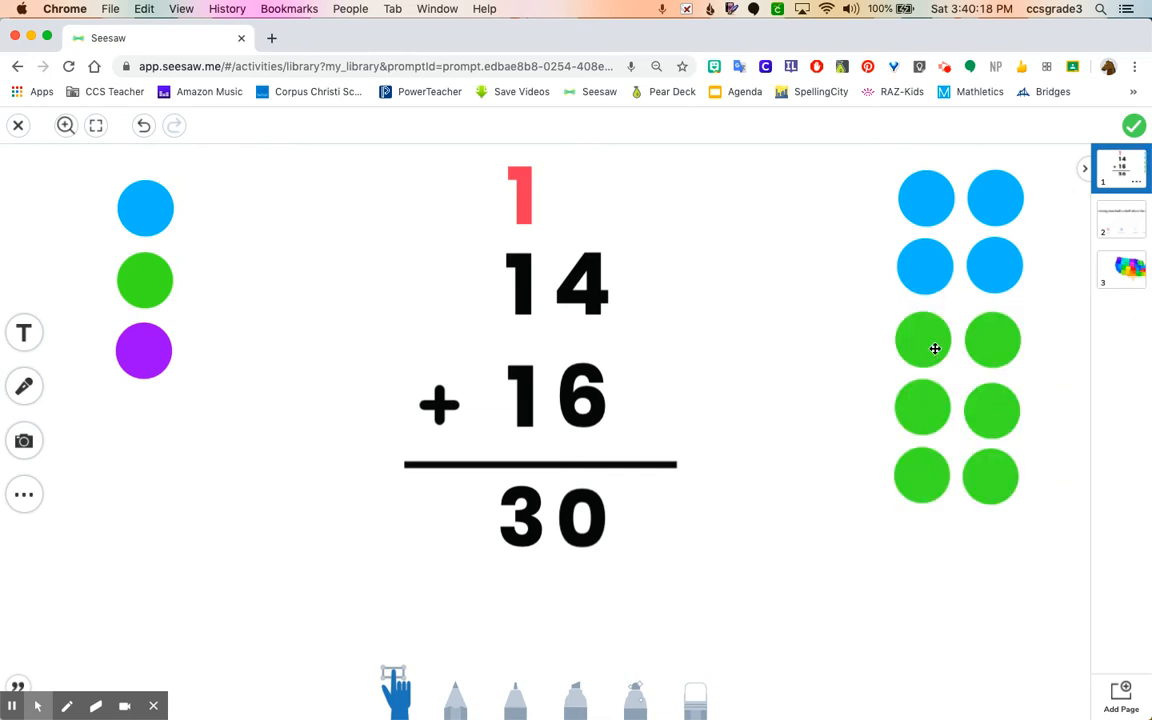
- On page 2, remove the white covers above "man", "shelf" and "door" to reveal the black noun triangles
click(1140, 224)
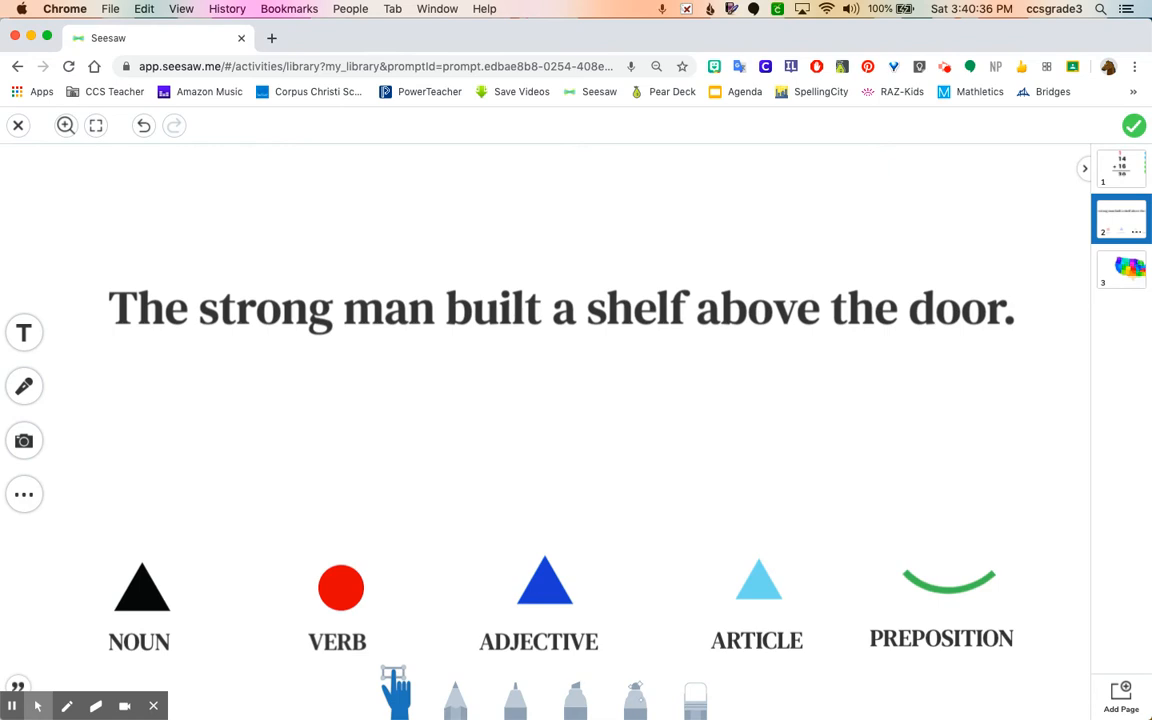
click(390, 244)
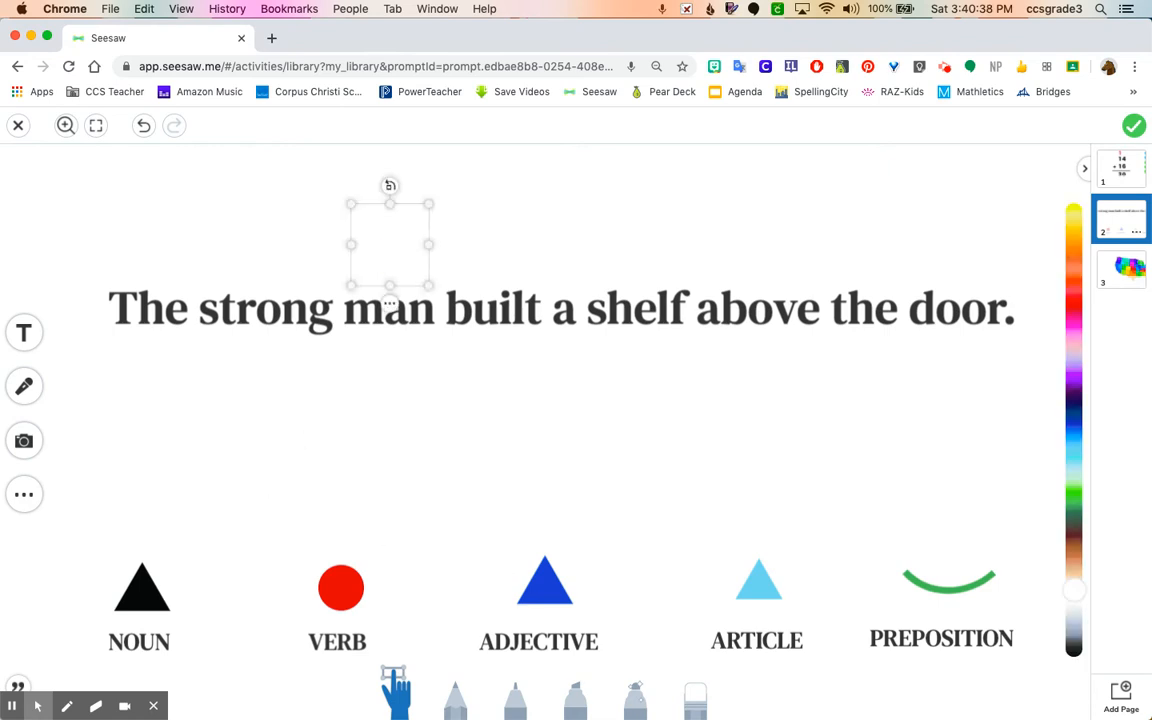
click(629, 242)
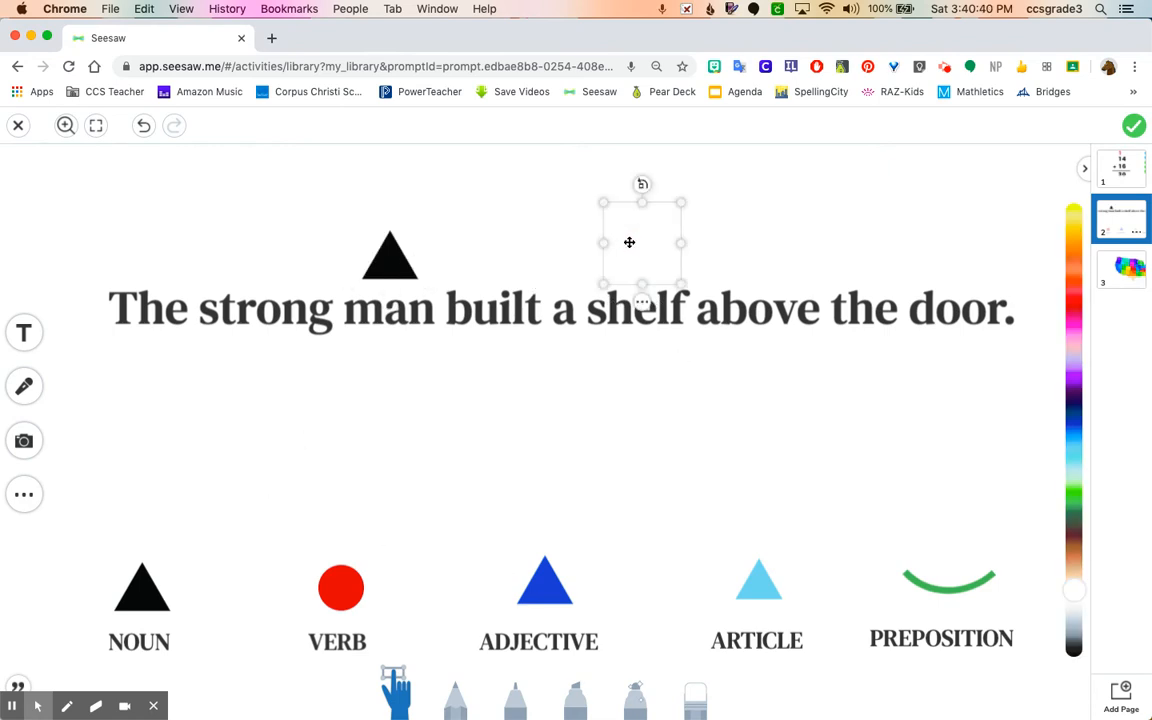
click(970, 258)
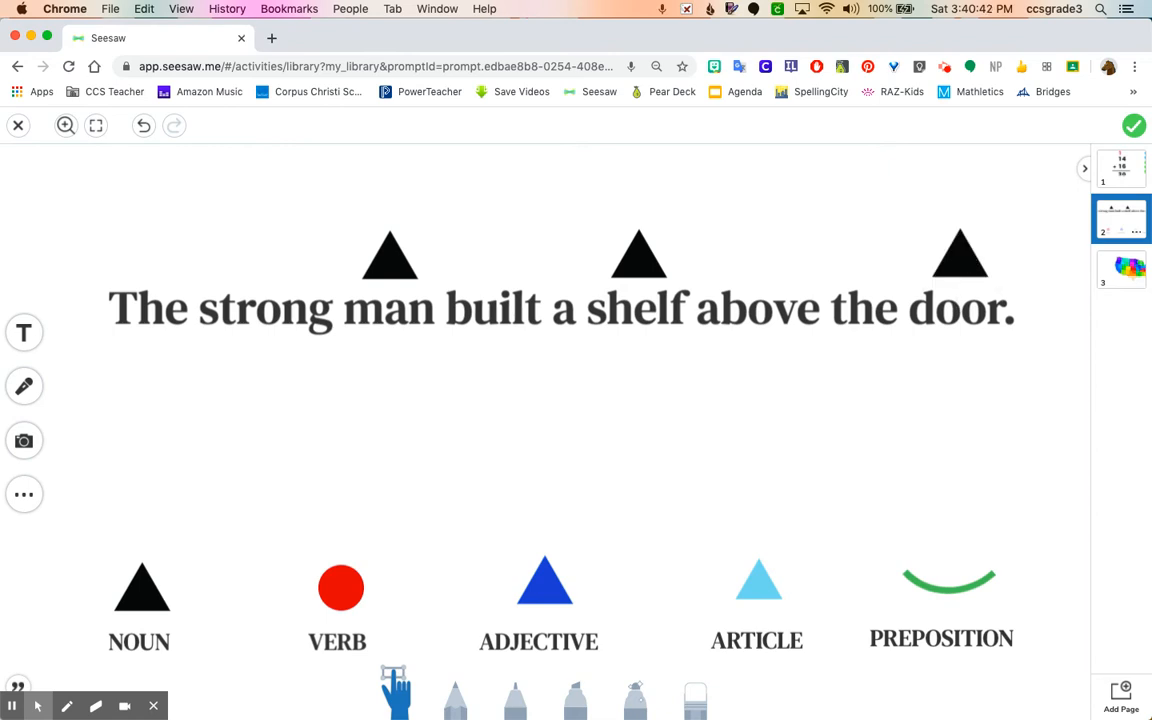